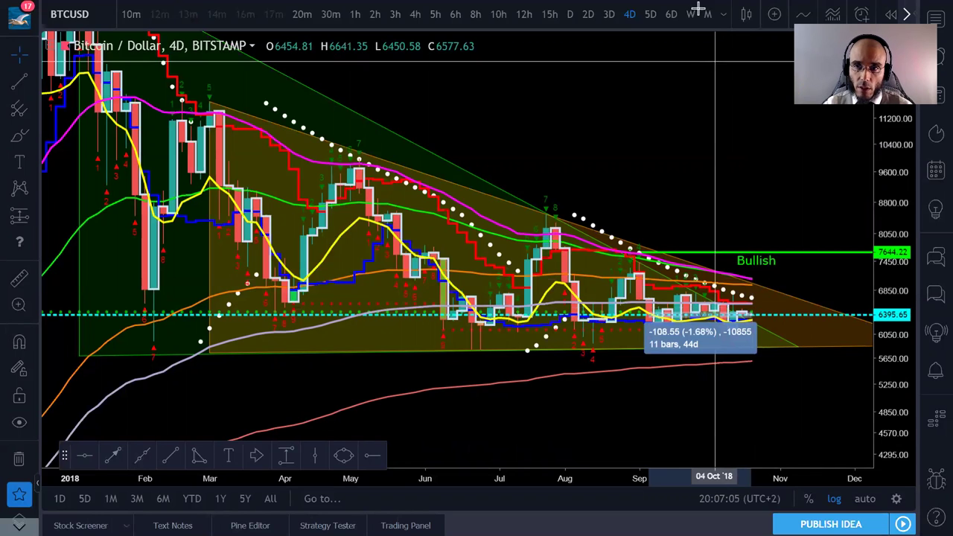
# - Switch to the 30-minute BTCUSD chart and turn on automatic price scaling with the recent candles in view
pyautogui.moveTo(660, 6)
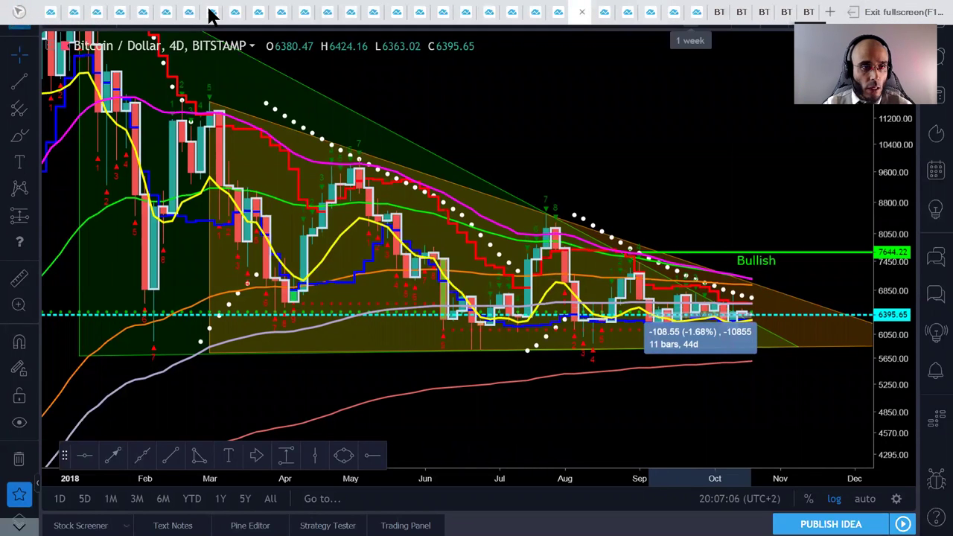
pyautogui.click(94, 12)
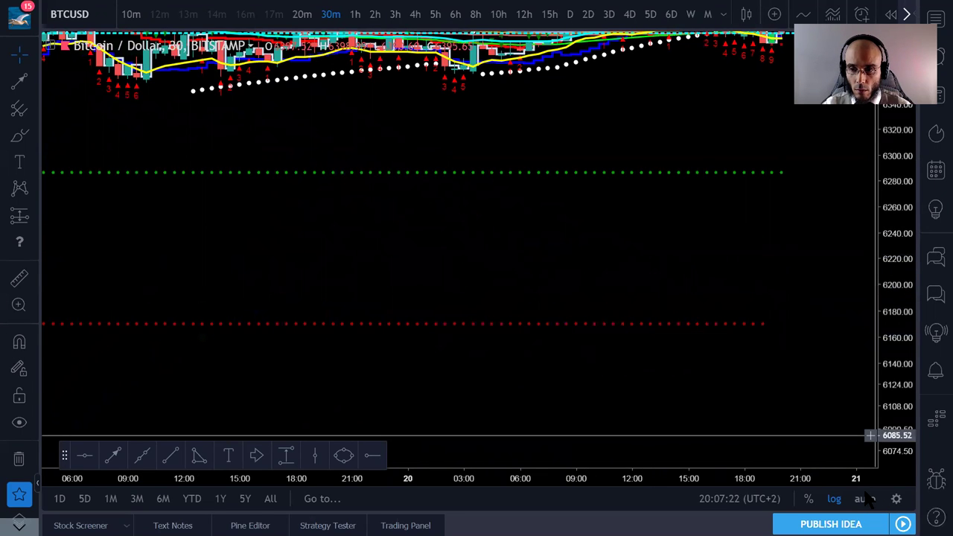
pyautogui.click(866, 499)
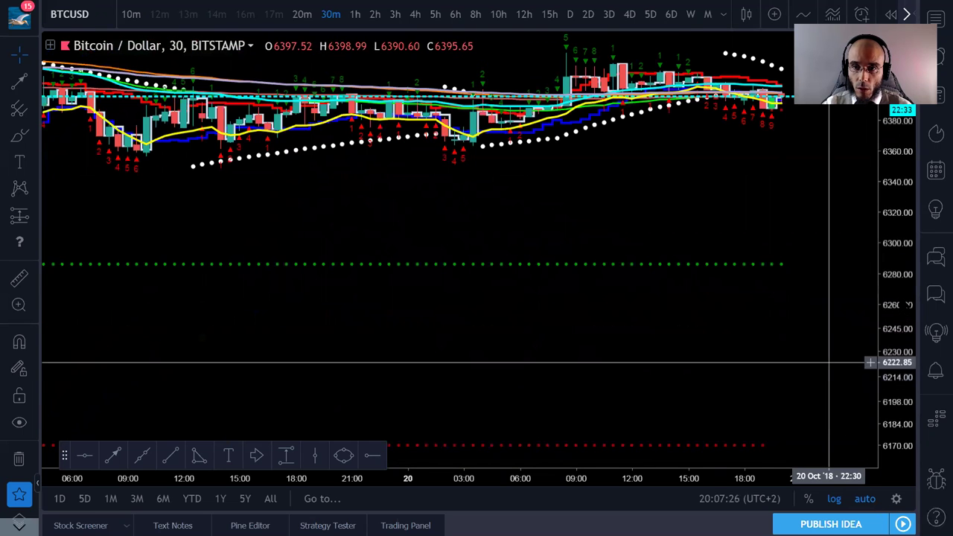
pyautogui.scroll(2, 897, 241)
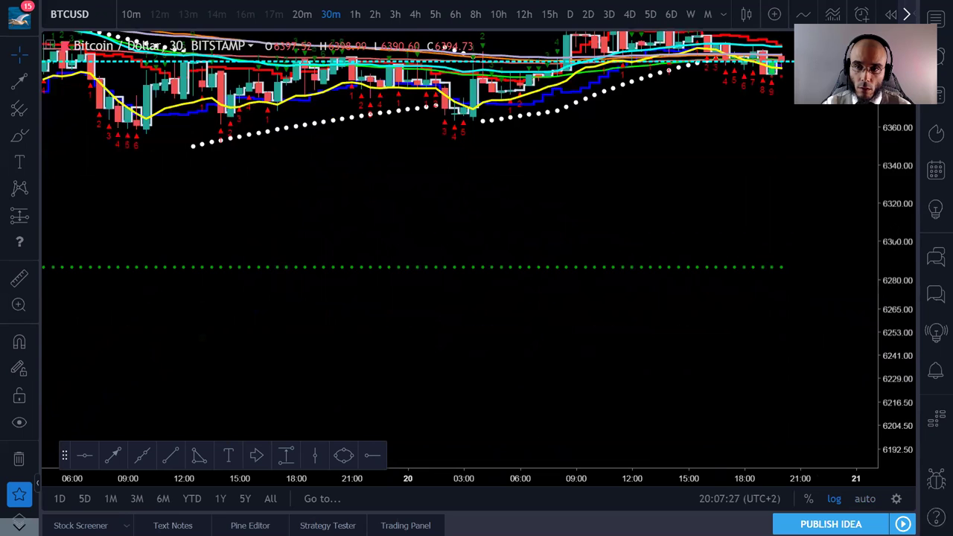
pyautogui.scroll(1, 897, 241)
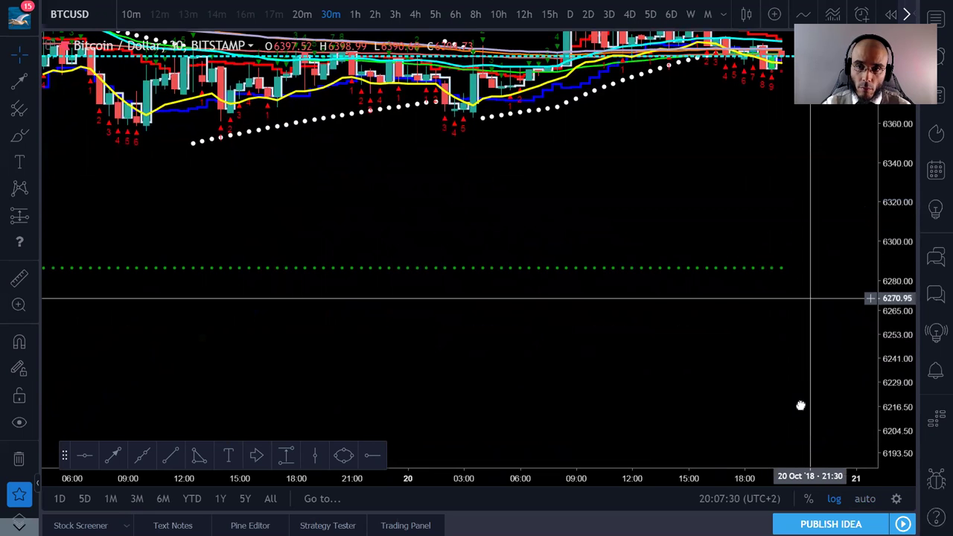
pyautogui.moveTo(800, 406); pyautogui.dragTo(806, 460)
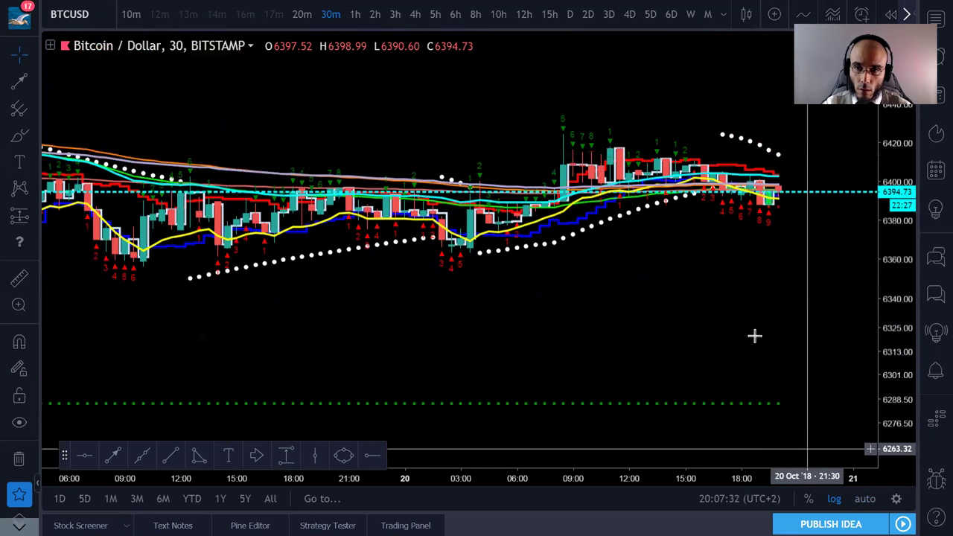
pyautogui.moveTo(754, 336); pyautogui.dragTo(749, 364)
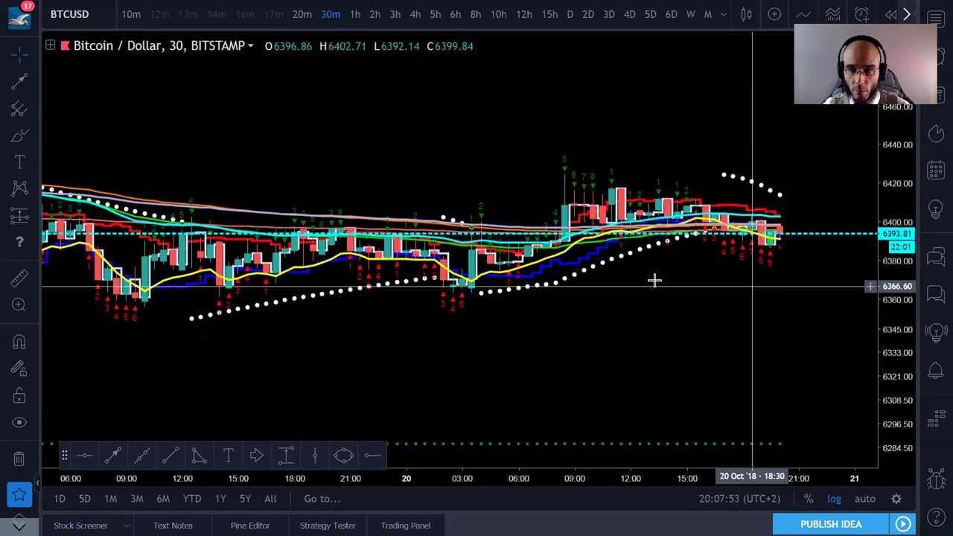
# - Check the EMA lengths and sources in the triple-EMA indicator's inputs without changing them
pyautogui.doubleClick(505, 265)
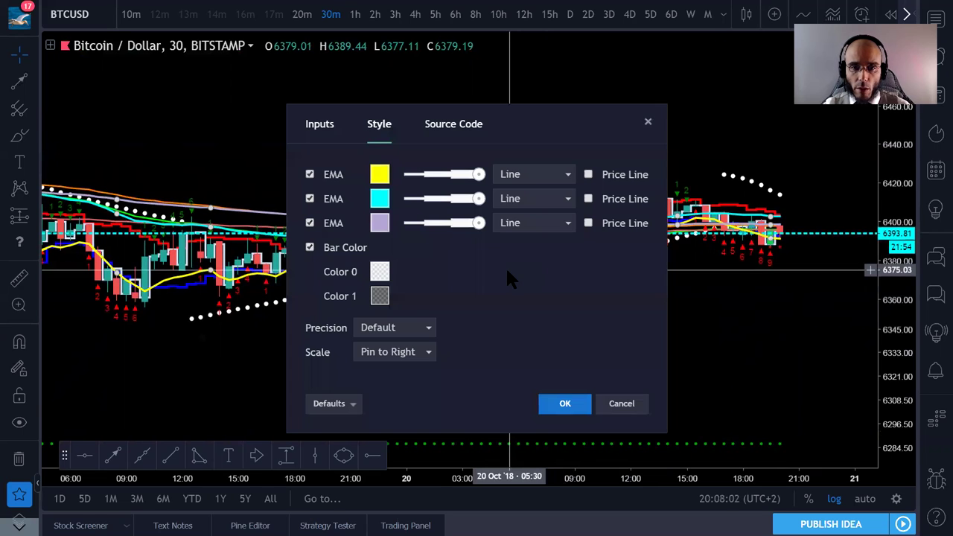
pyautogui.click(323, 126)
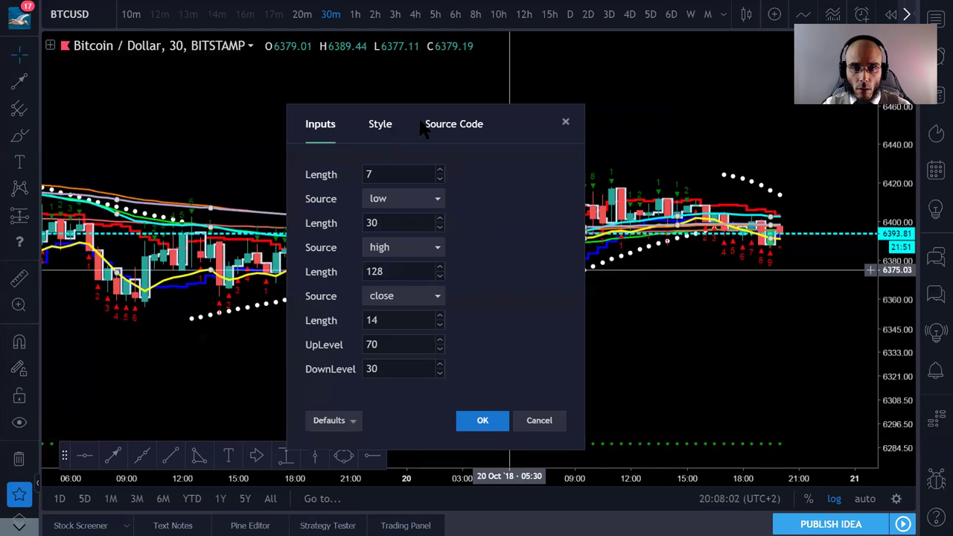
pyautogui.click(565, 124)
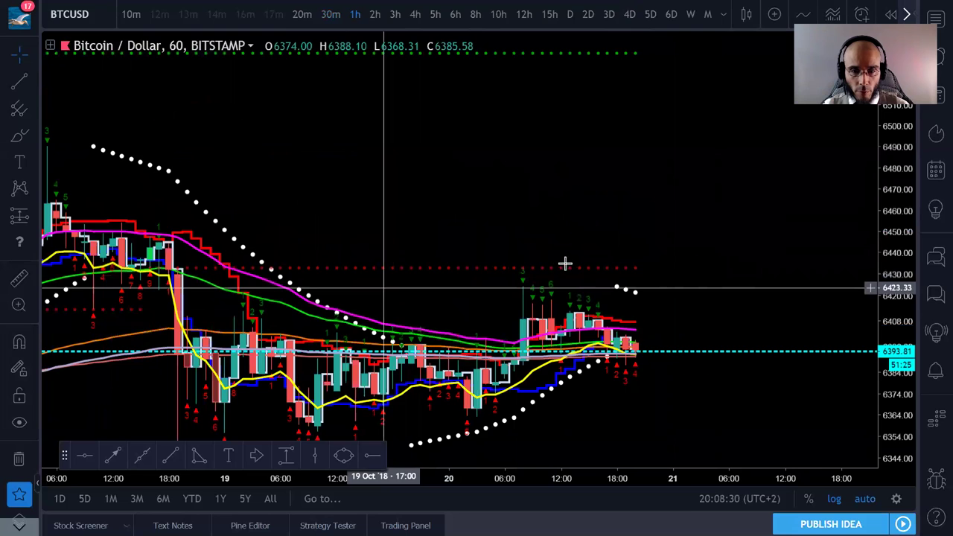
# - Examine the recent candles and moving averages on the 1-hour and 2-hour charts, enlarging the 2-hour price scale
pyautogui.moveTo(564, 263); pyautogui.dragTo(610, 260)
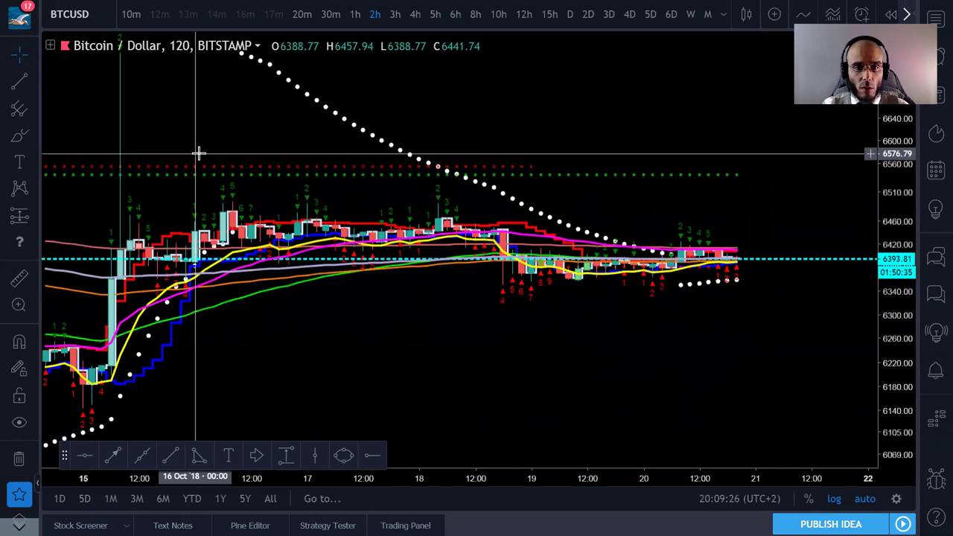
pyautogui.moveTo(315, 174); pyautogui.dragTo(422, 195)
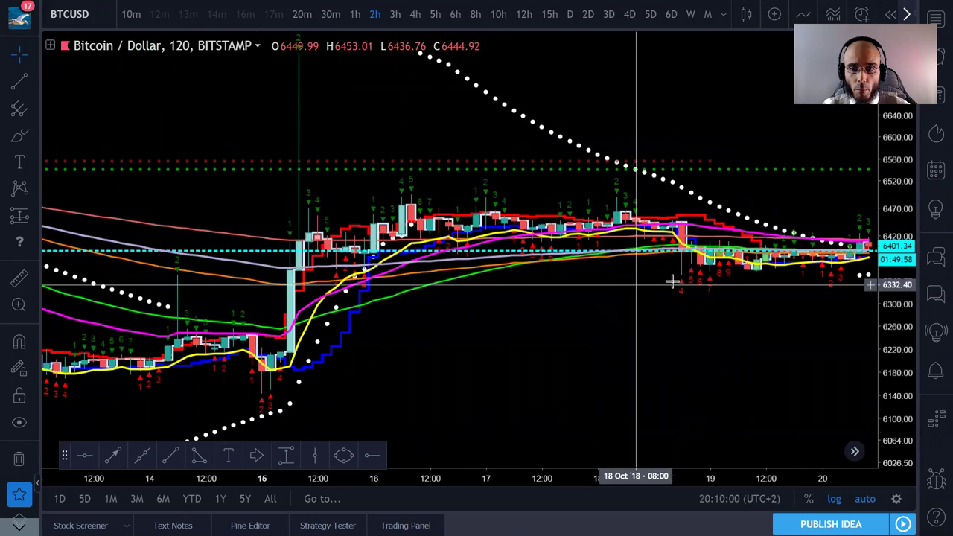
pyautogui.moveTo(535, 297); pyautogui.dragTo(533, 298)
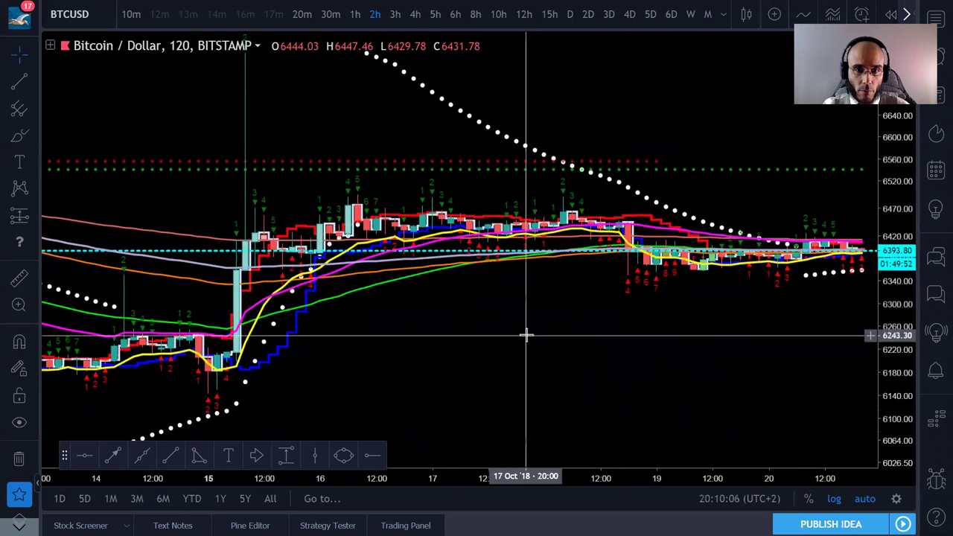
pyautogui.moveTo(393, 351); pyautogui.dragTo(367, 354)
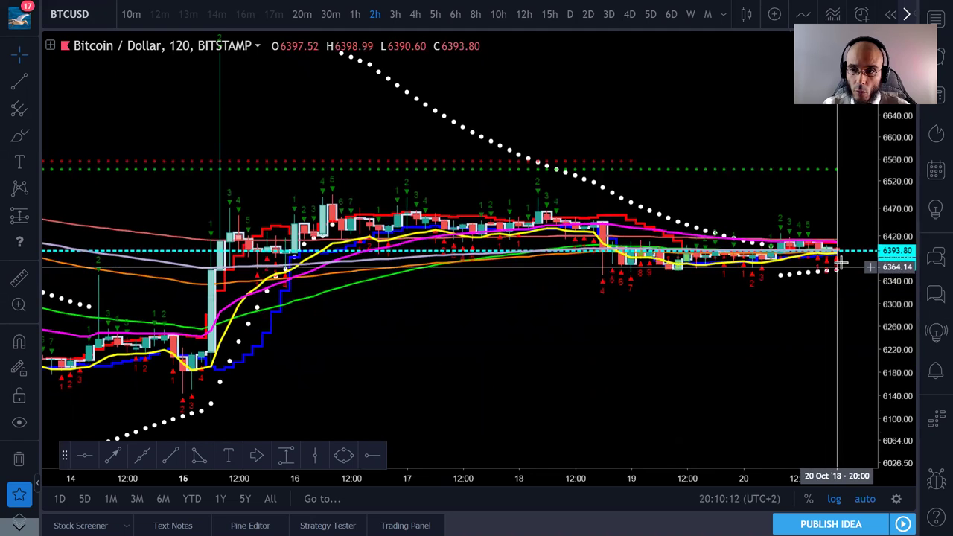
pyautogui.moveTo(896, 280); pyautogui.dragTo(899, 148)
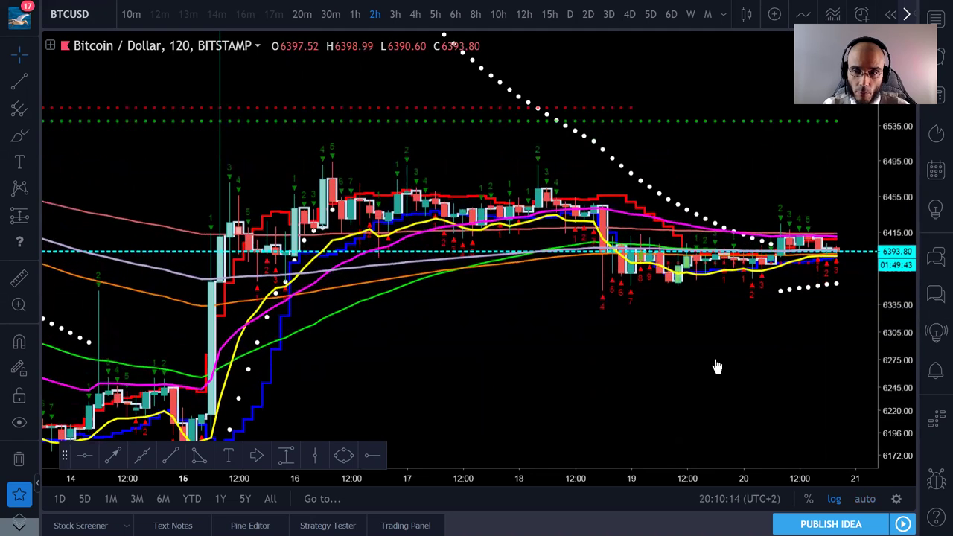
pyautogui.hscroll(3, 378, 399)
pyautogui.hscroll(1, 378, 398)
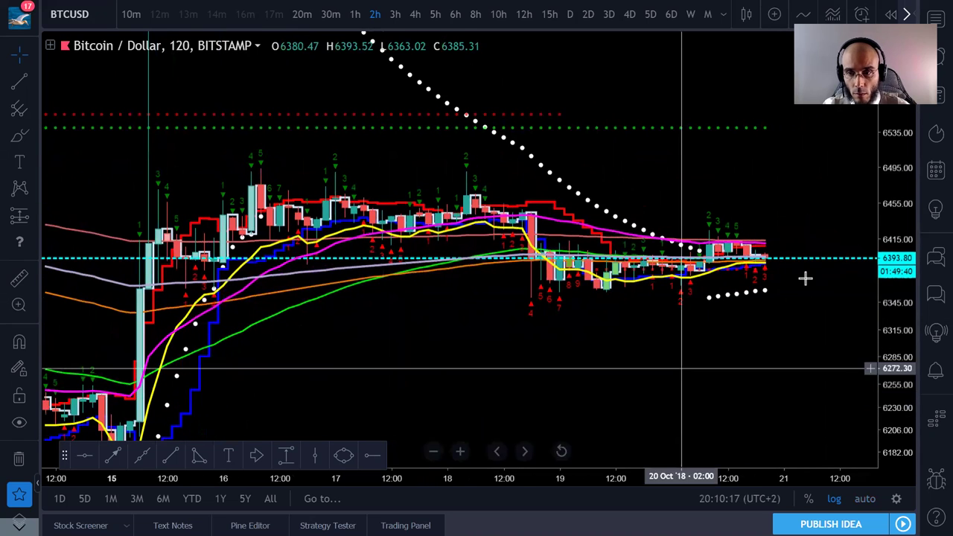
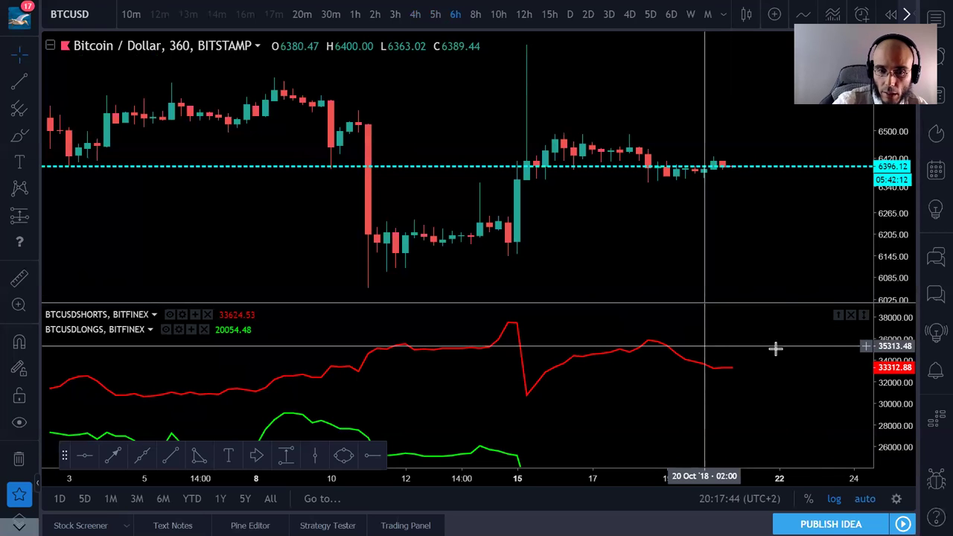
# - Examine the BTCUSDSHORTS and BTCUSDLONGS lines below the price on the 6-hour chart
pyautogui.press('Right')
pyautogui.moveTo(813, 396); pyautogui.dragTo(790, 341)
pyautogui.press('Left')
pyautogui.press('Right')
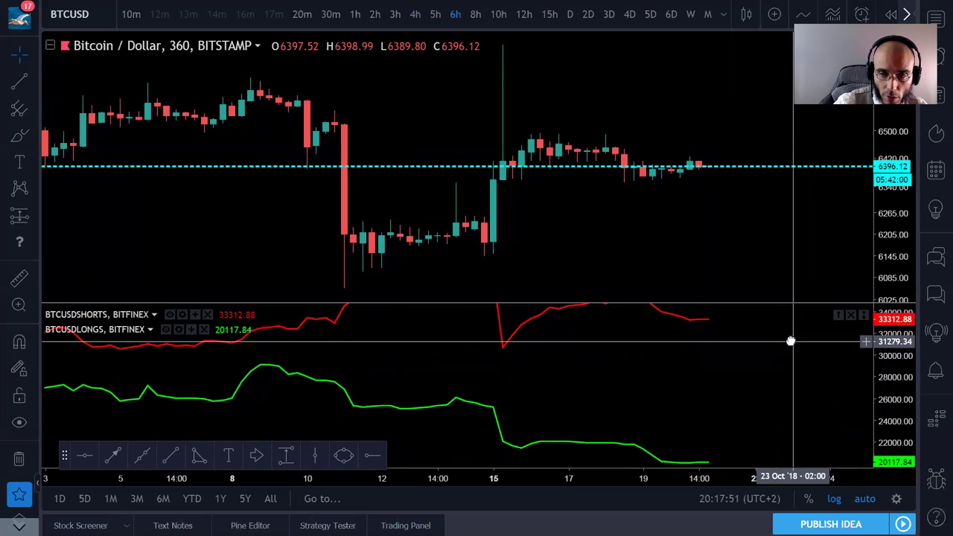
pyautogui.moveTo(790, 341)
pyautogui.mouseDown()
pyautogui.moveTo(797, 374)
pyautogui.moveTo(793, 325)
pyautogui.moveTo(801, 377)
pyautogui.moveTo(791, 334)
pyautogui.mouseUp()
pyautogui.press('Left')
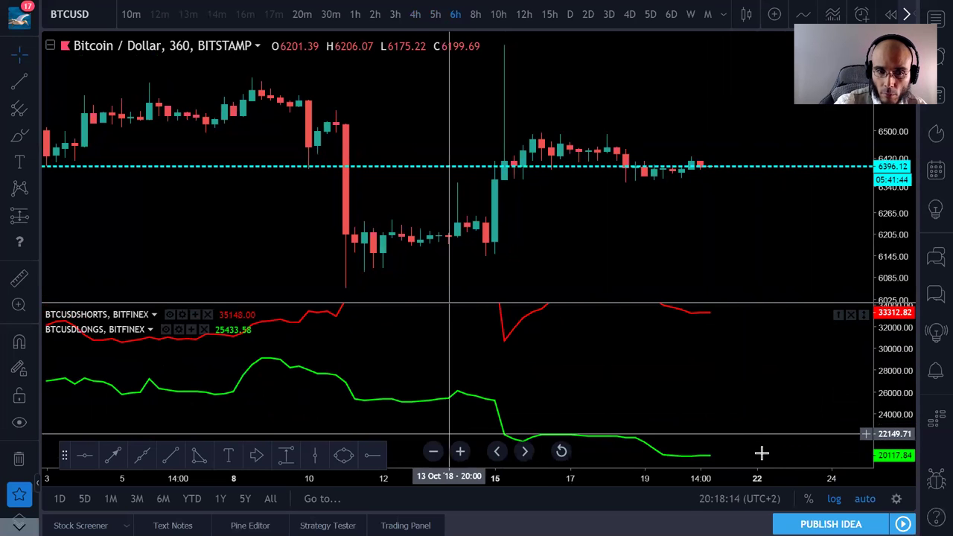
pyautogui.moveTo(735, 398); pyautogui.dragTo(736, 422)
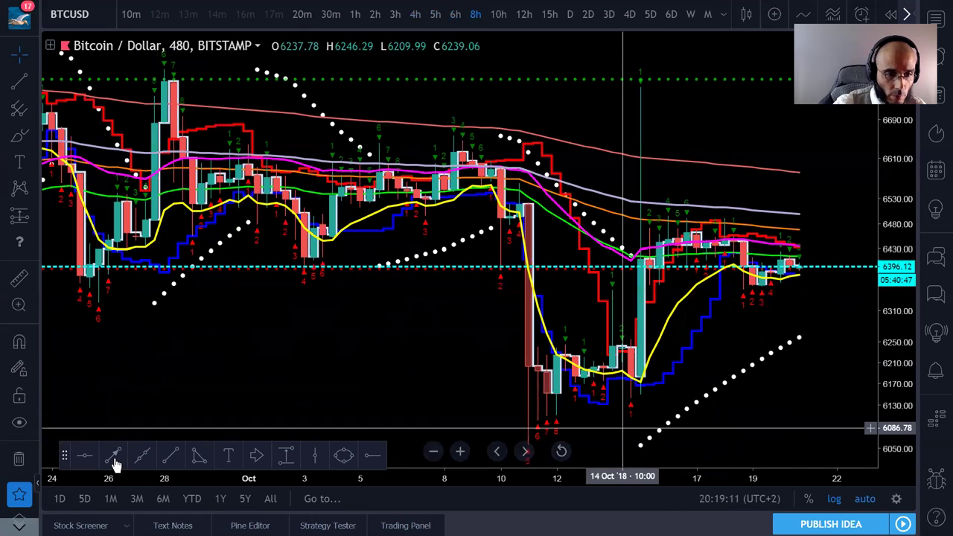
# - Measure the price range from about 6187 up to about 6397 on the 8-hour chart, and delete the measurement
pyautogui.click(285, 456)
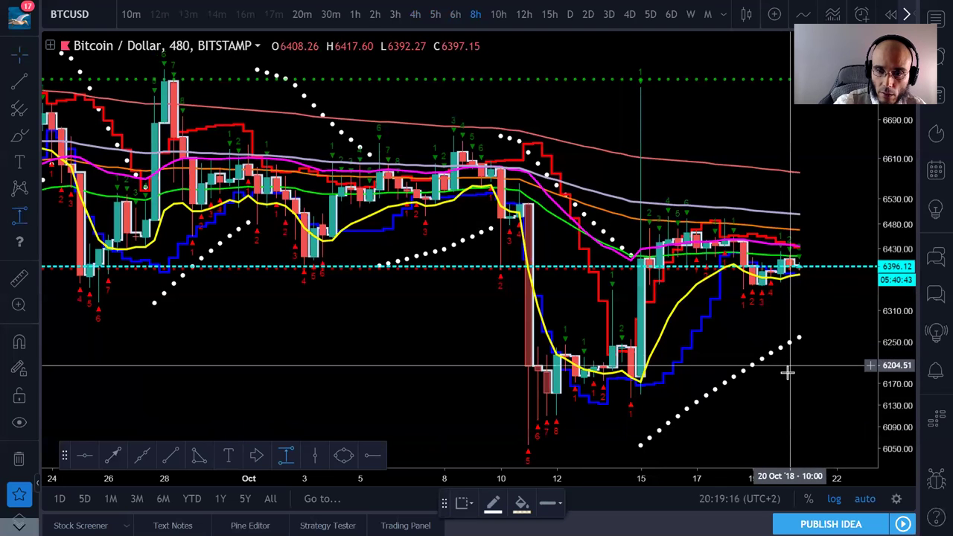
pyautogui.click(779, 375)
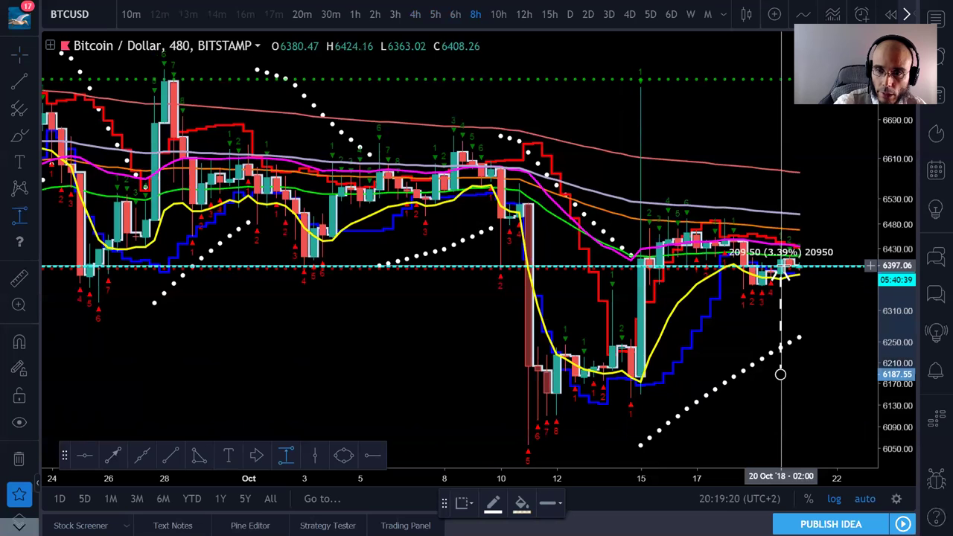
pyautogui.click(780, 267)
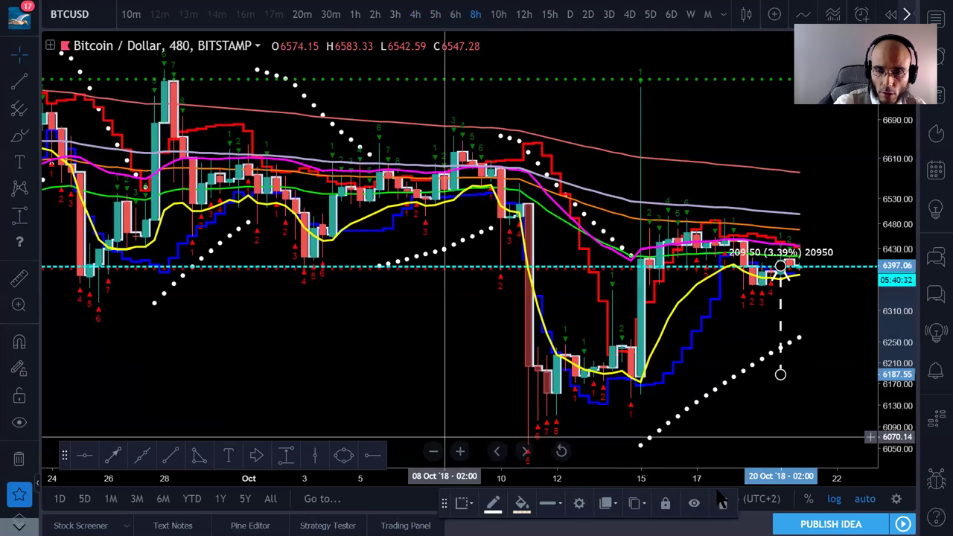
pyautogui.press('Delete')
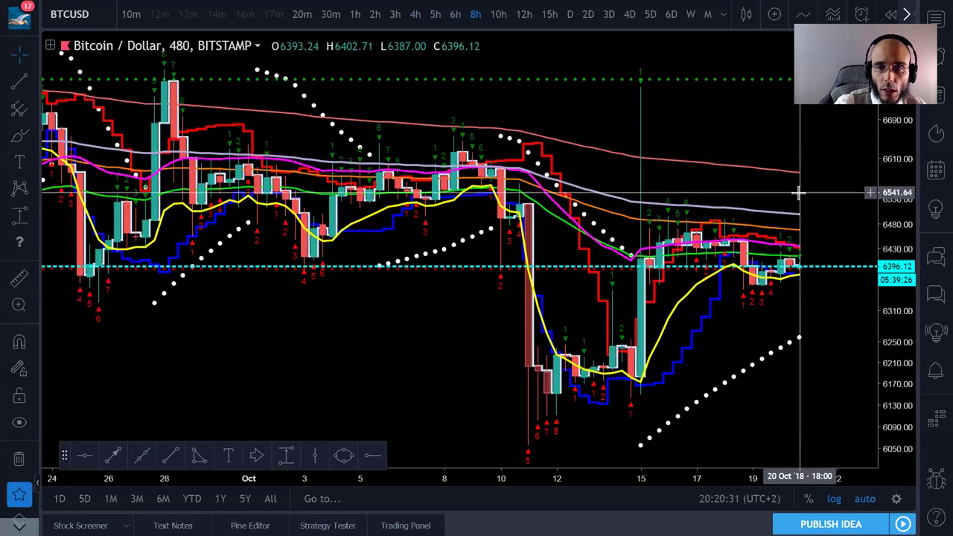
pyautogui.moveTo(756, 193); pyautogui.dragTo(736, 195)
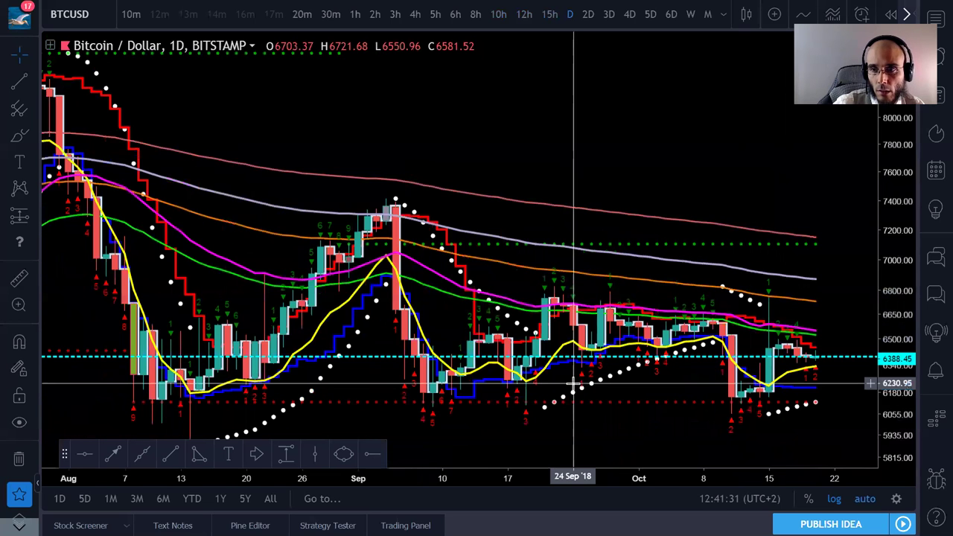
# - Measure the time and price distance from the early-August candle to the latest candle on the daily chart
pyautogui.moveTo(573, 384)
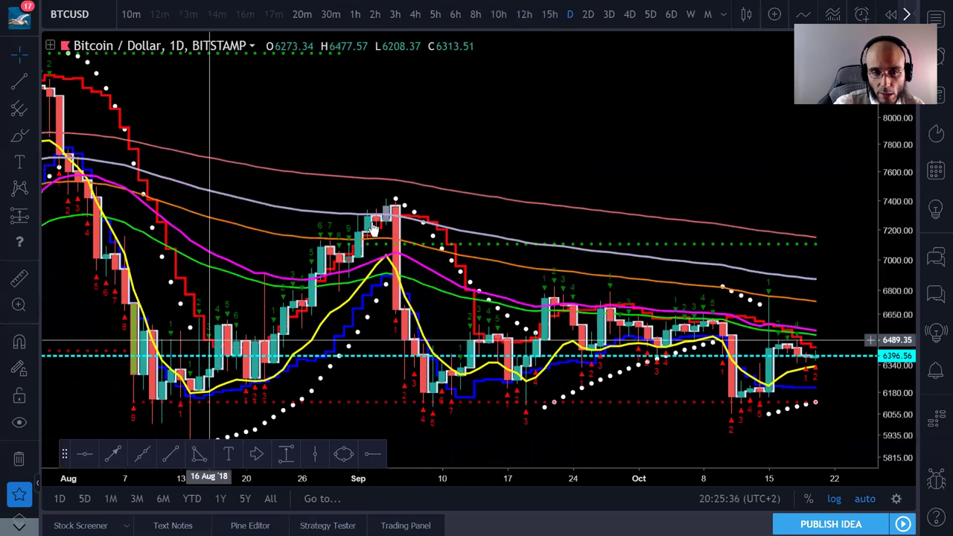
pyautogui.keyDown('shift'); pyautogui.click(130, 369); pyautogui.keyUp('shift')
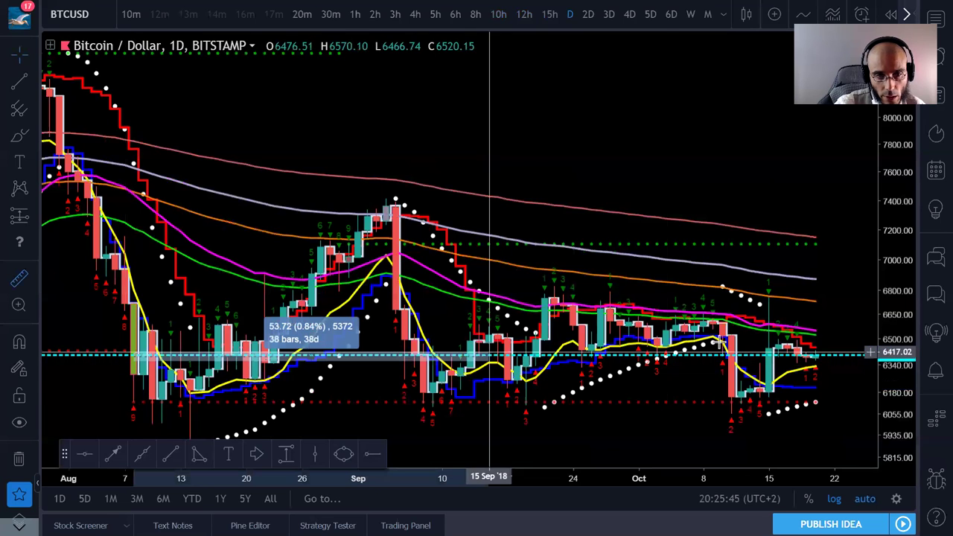
pyautogui.click(815, 344)
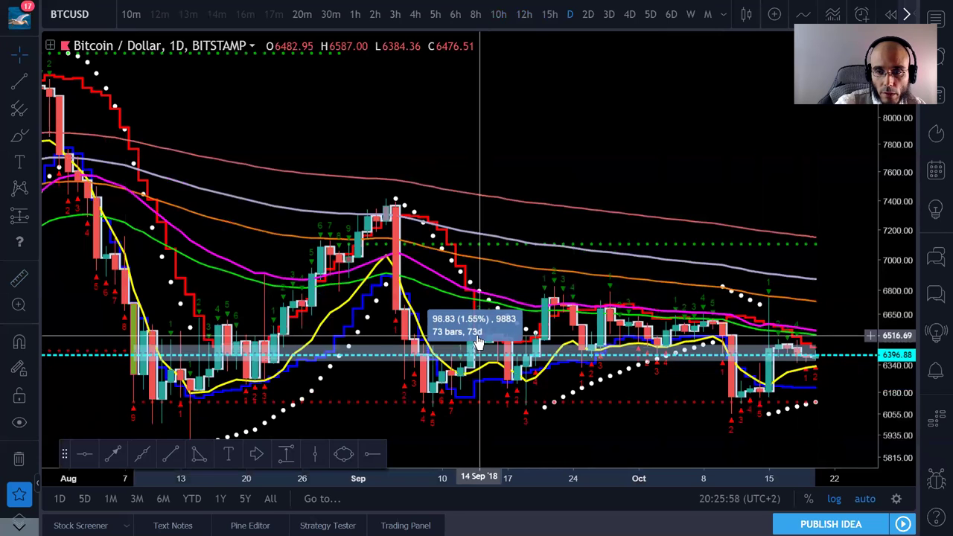
pyautogui.click(471, 393)
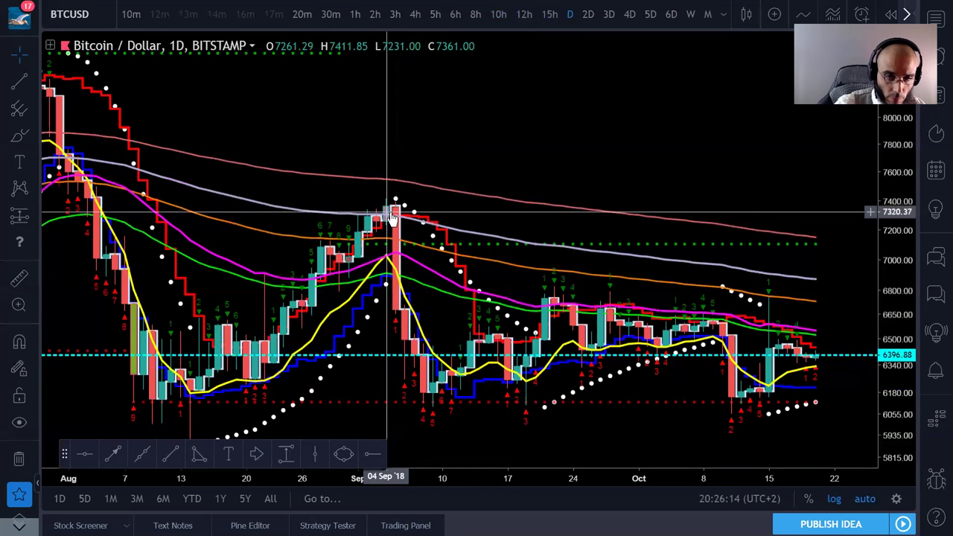
# - Measure the time and price distance from the early-September drop to the latest daily candle
pyautogui.keyDown('shift'); pyautogui.click(418, 363); pyautogui.keyUp('shift')
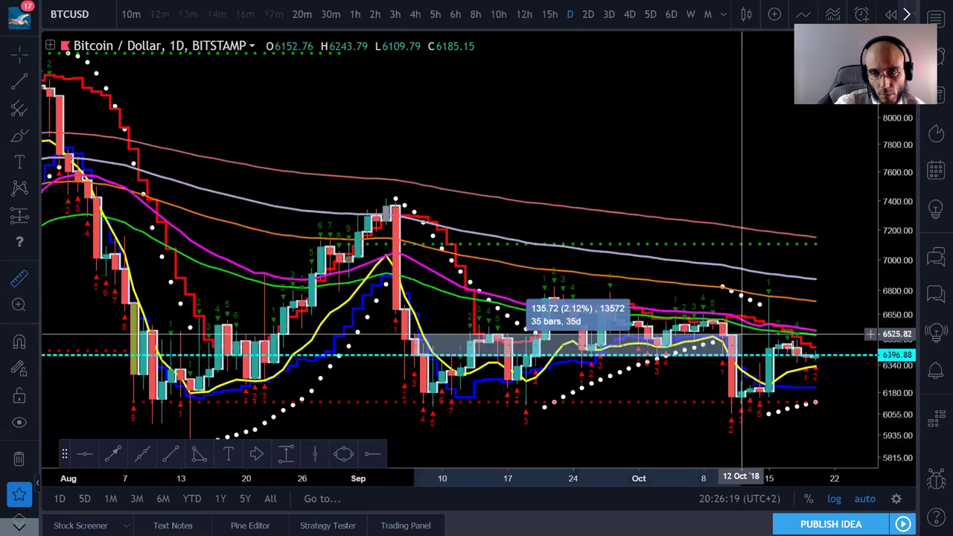
pyautogui.click(817, 349)
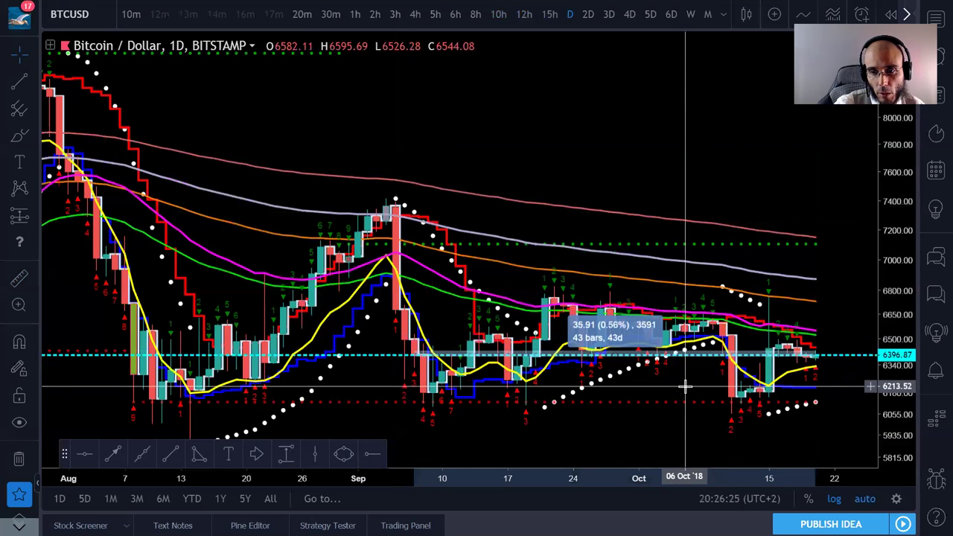
pyautogui.click(685, 385)
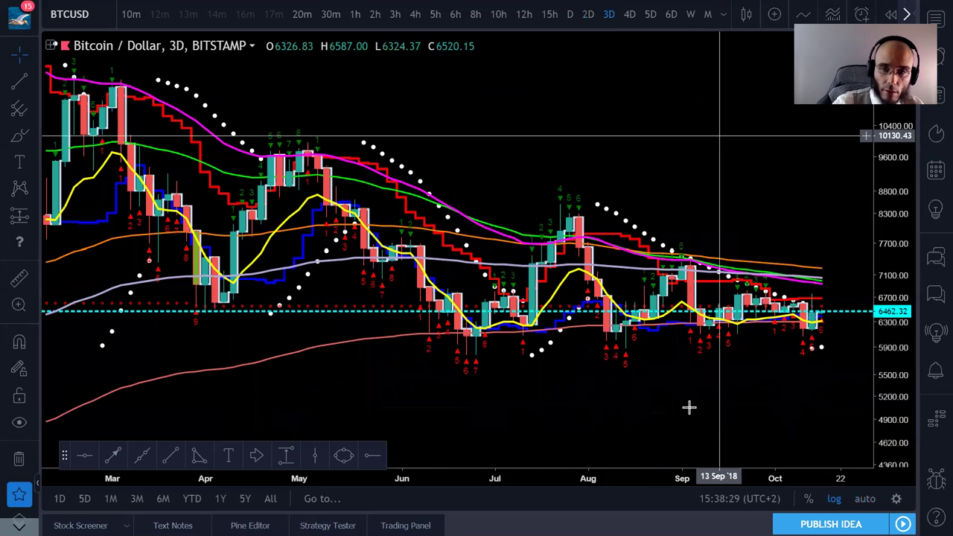
# - Check the input settings of the lowest moving average on the 3-day chart without changing them
pyautogui.hscroll(2, 689, 407)
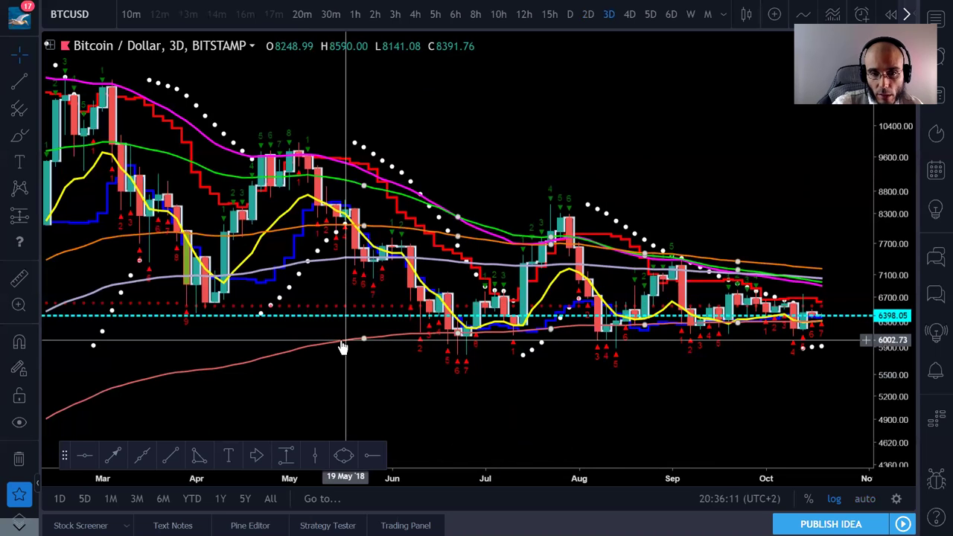
pyautogui.doubleClick(342, 348)
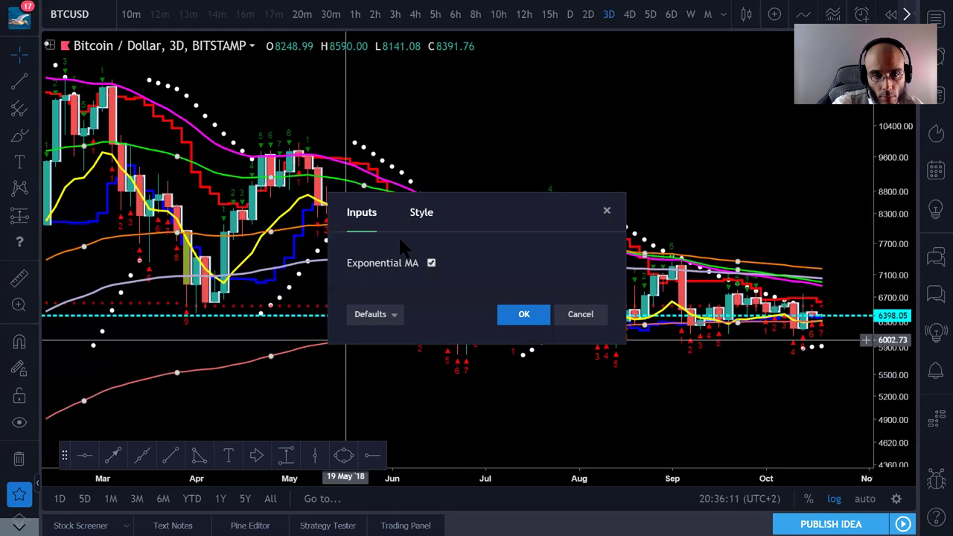
pyautogui.click(606, 213)
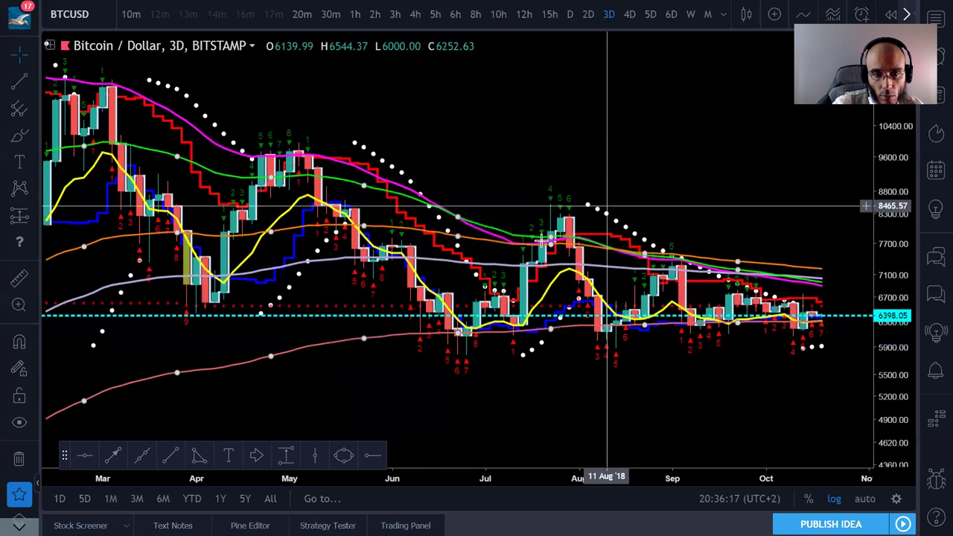
# - Check the style settings of the MMA50, MMA100 and MMA200 moving averages on the 3-day chart without changing them
pyautogui.doubleClick(294, 357)
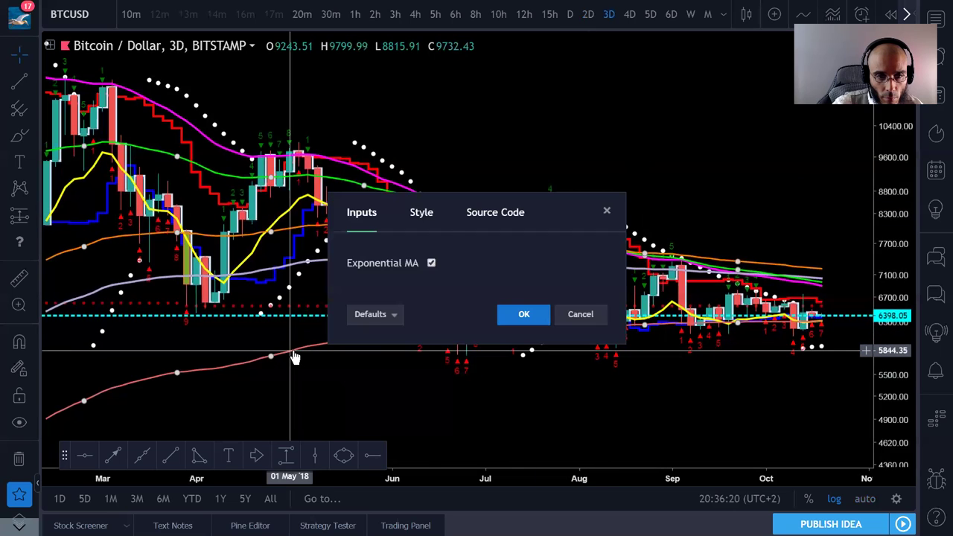
pyautogui.click(421, 214)
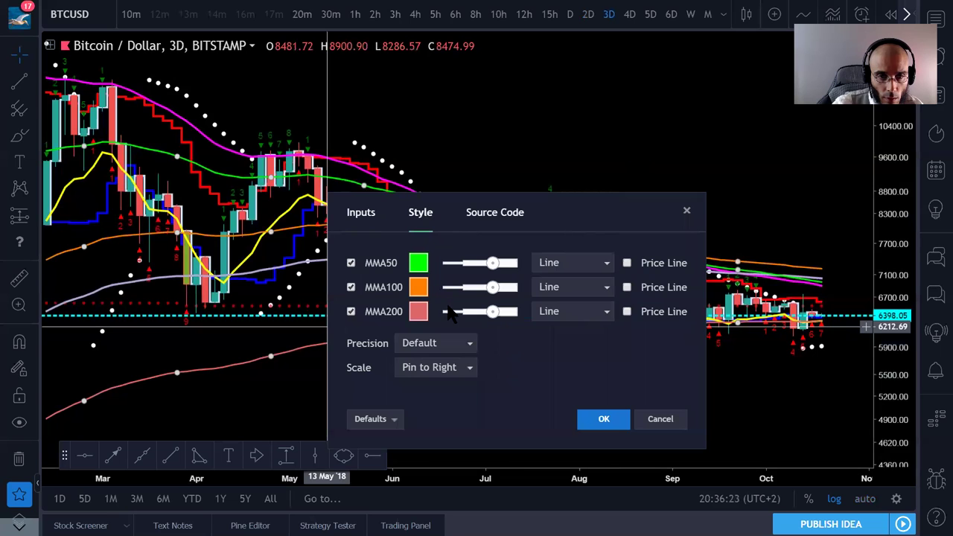
pyautogui.click(604, 419)
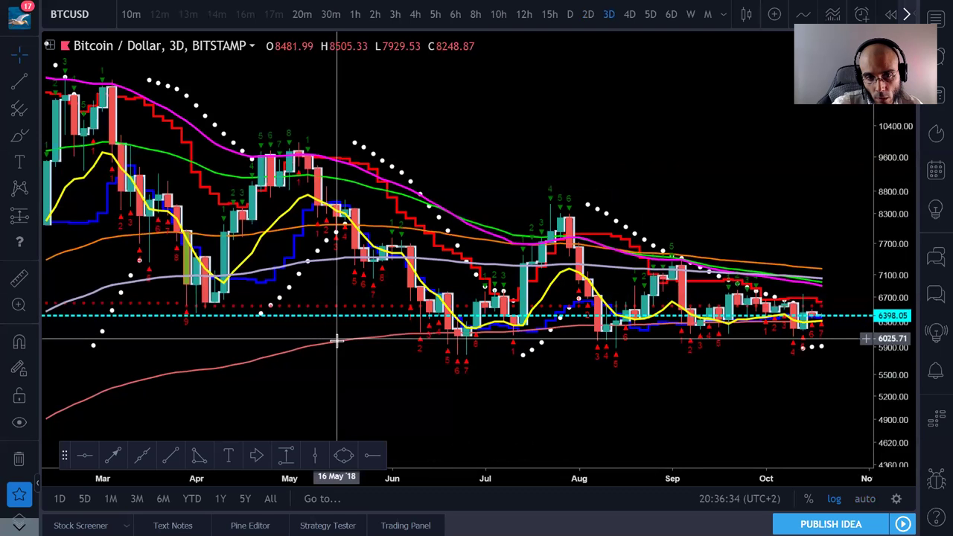
# - Bring the indicator of the lowest moving average to the front in the visual order of the 3-day chart
pyautogui.rightClick(337, 348)
pyautogui.moveTo(338, 350)
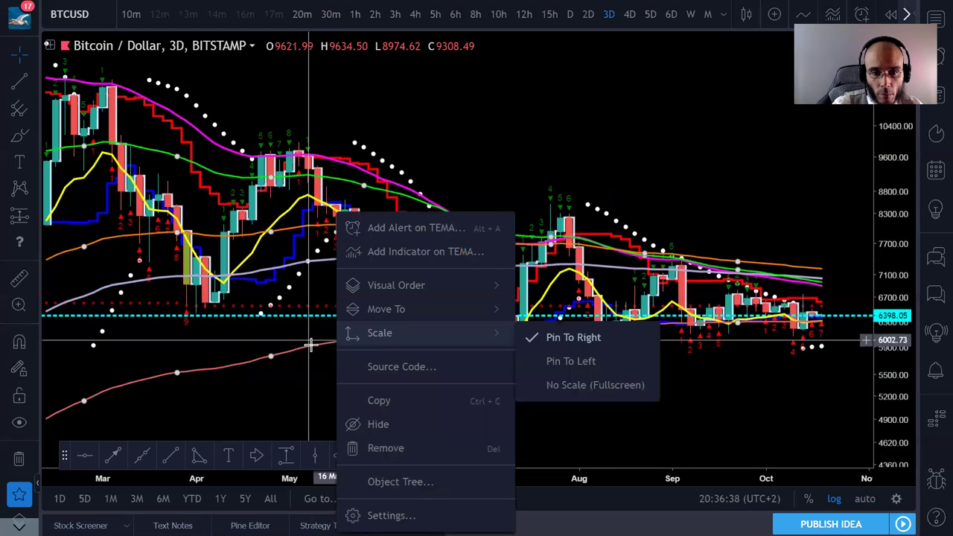
pyautogui.moveTo(465, 305)
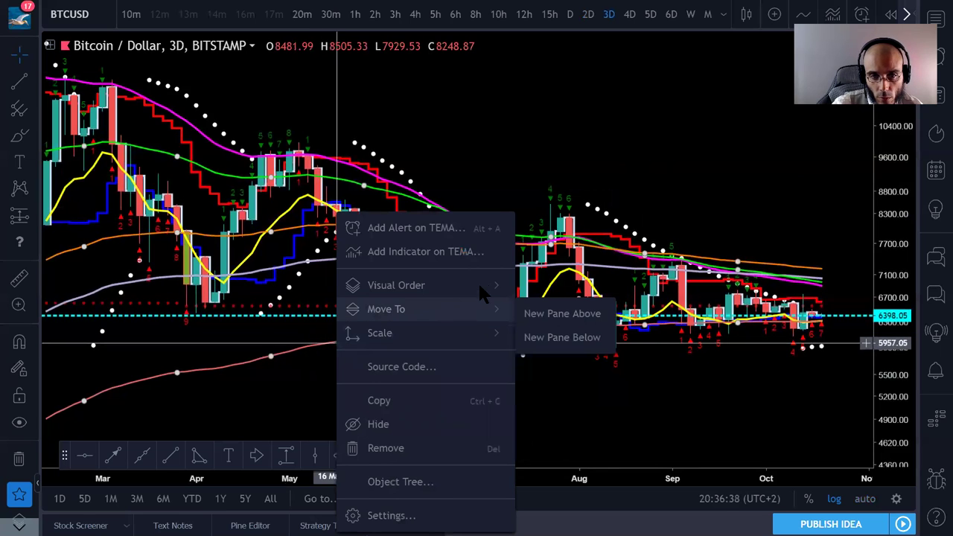
pyautogui.moveTo(482, 285)
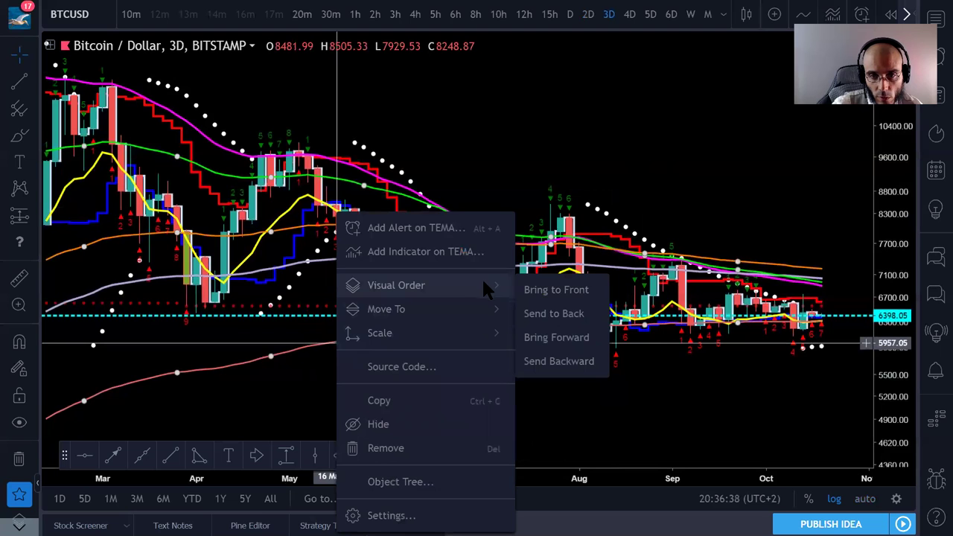
pyautogui.click(557, 288)
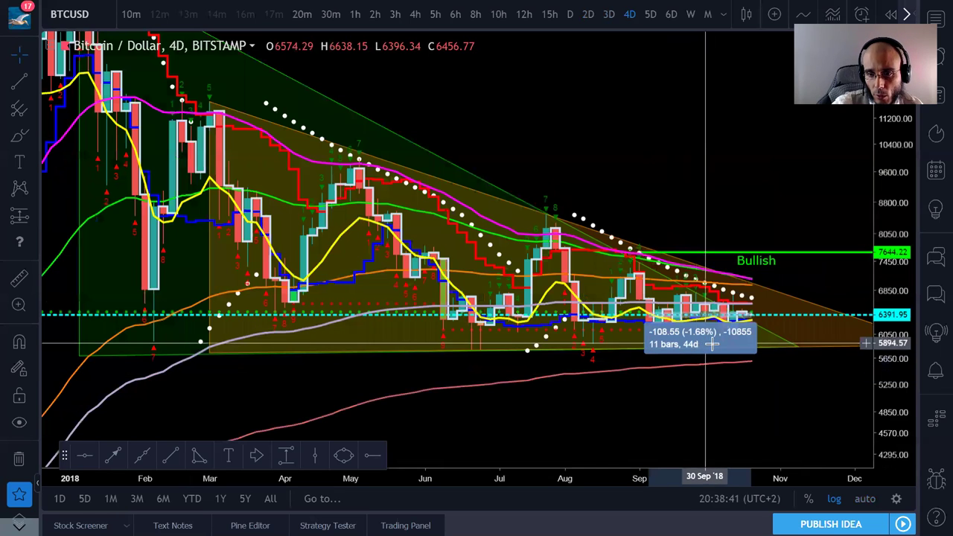
# - Clear the measurement on the 4-day chart and examine the two converging triangles up to their apexes
pyautogui.click(698, 354)
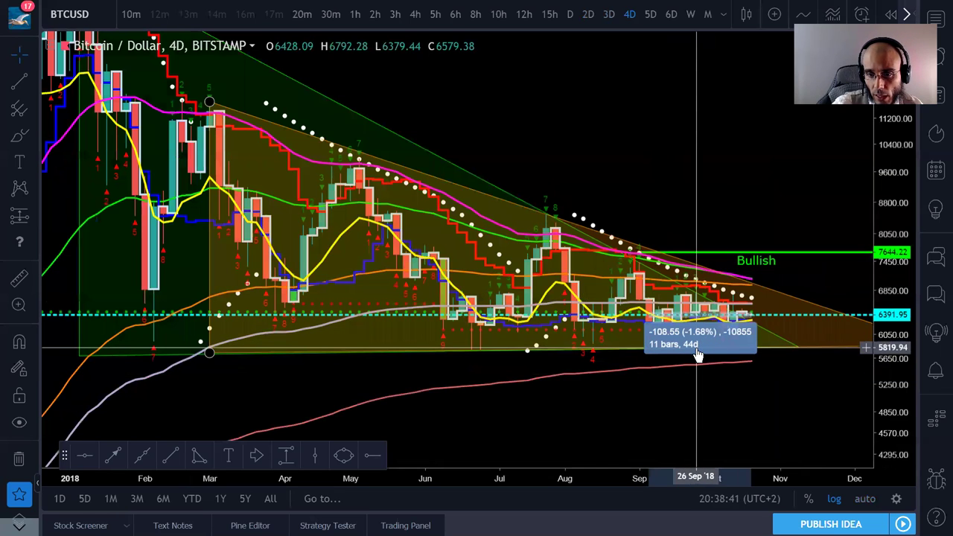
pyautogui.click(705, 393)
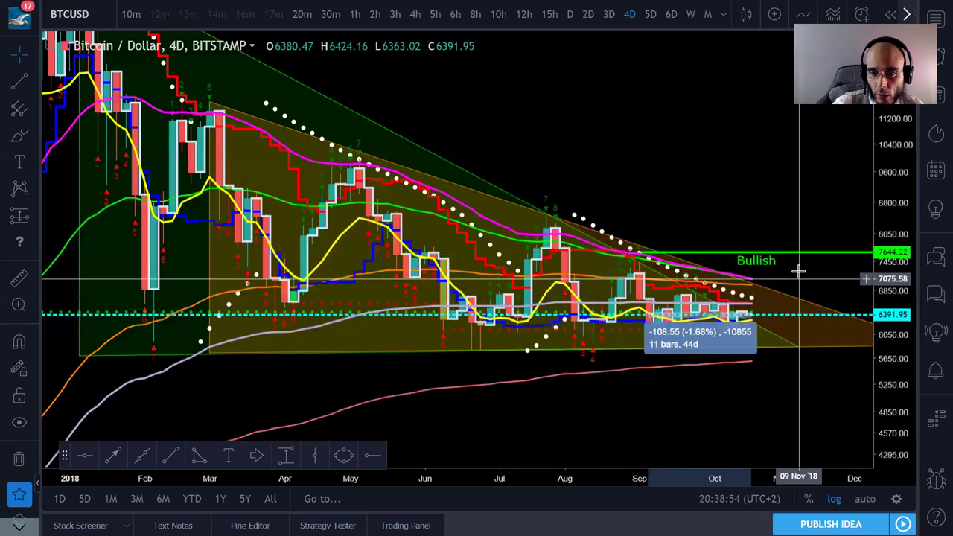
pyautogui.click(776, 258)
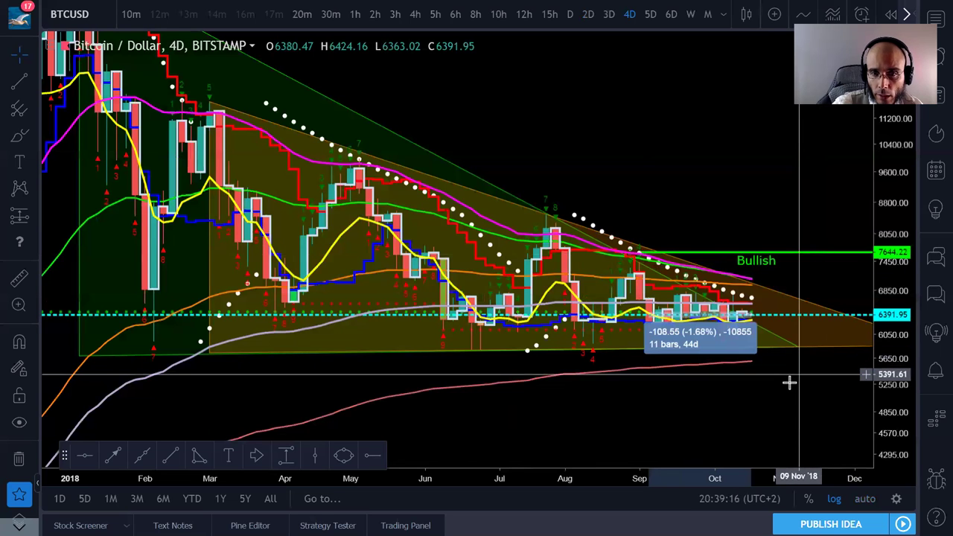
pyautogui.moveTo(781, 394)
pyautogui.mouseDown()
pyautogui.moveTo(752, 397)
pyautogui.moveTo(772, 399)
pyautogui.mouseUp()
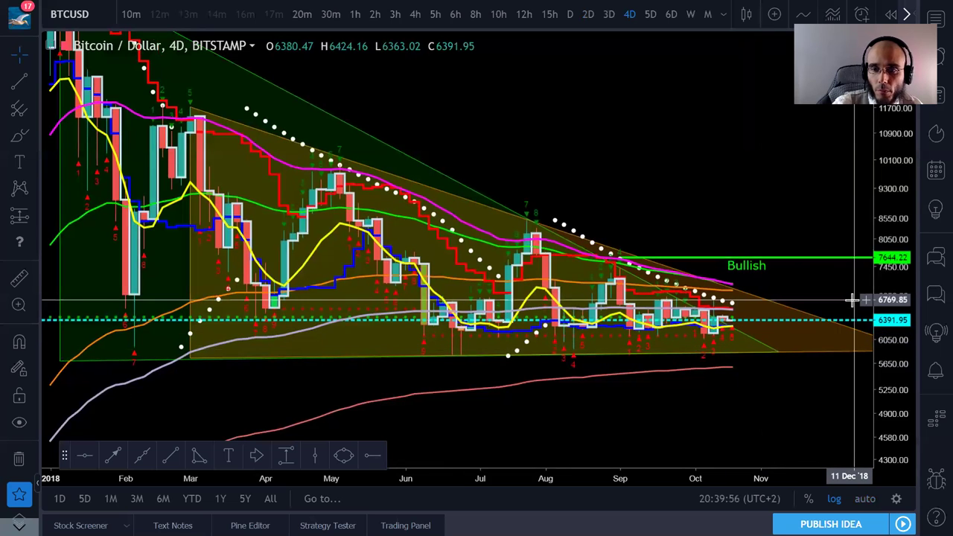
pyautogui.moveTo(797, 292); pyautogui.dragTo(756, 300)
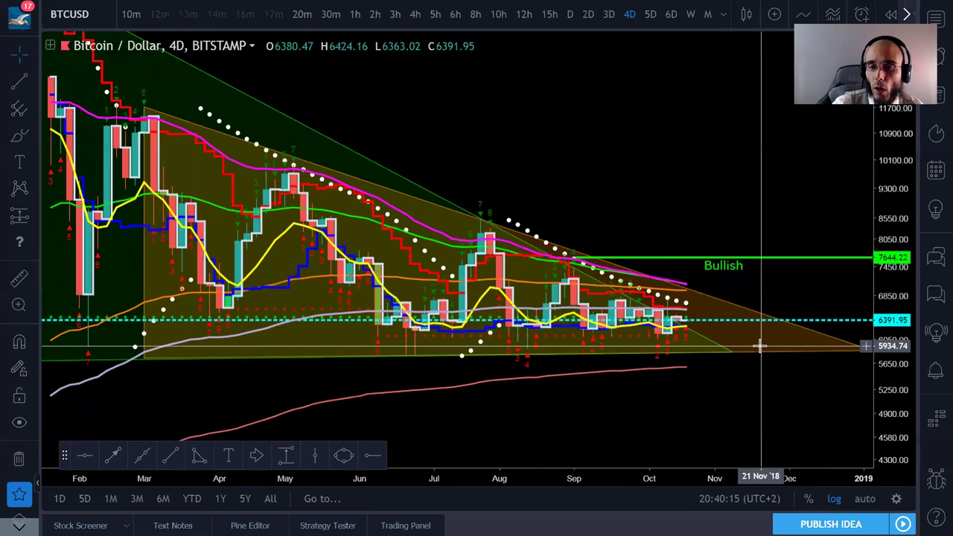
pyautogui.moveTo(763, 323); pyautogui.dragTo(765, 310)
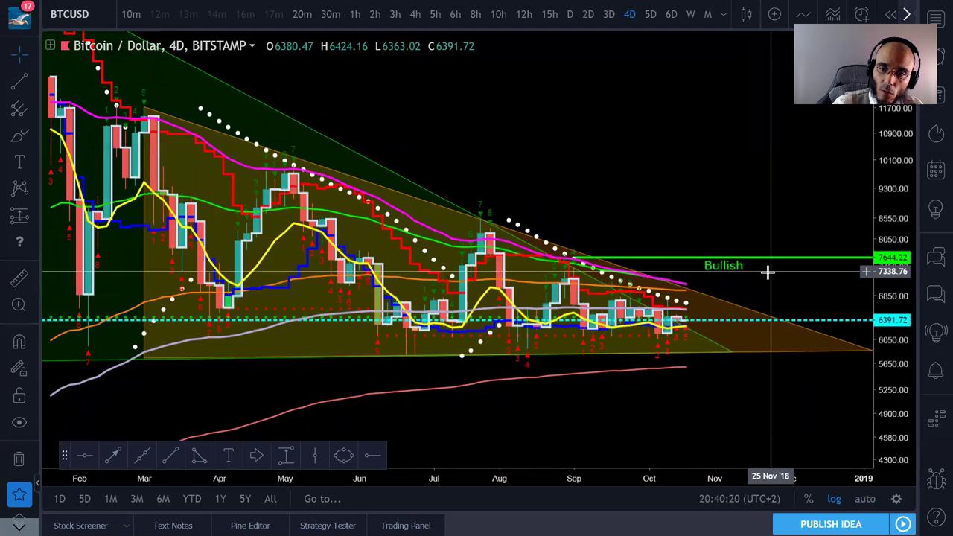
pyautogui.moveTo(774, 268)
pyautogui.mouseDown()
pyautogui.moveTo(776, 277)
pyautogui.moveTo(779, 257)
pyautogui.mouseUp()
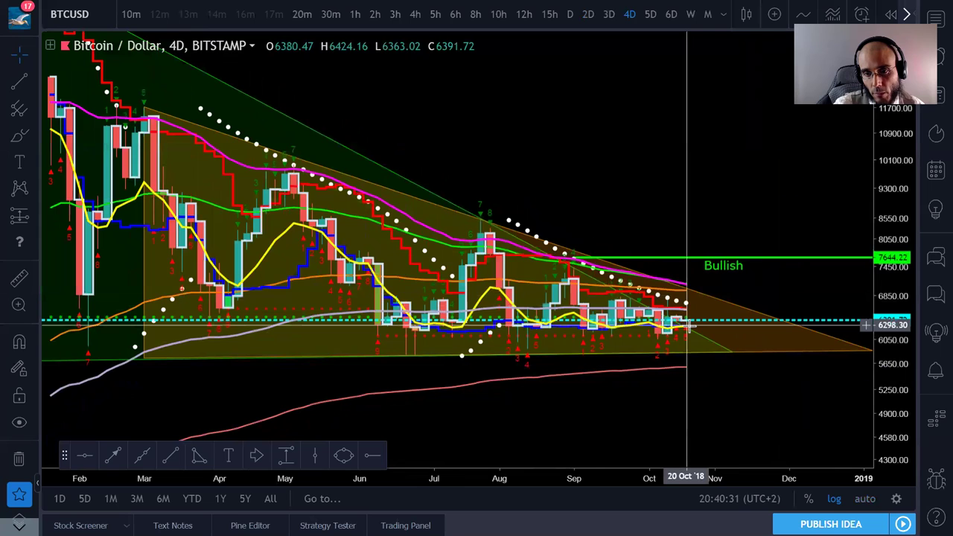
# - Measure the time and price distance from the latest 4-day candle to the brown triangle's upper edge near early December, and clear the measurement
pyautogui.keyDown('shift'); pyautogui.click(732, 351); pyautogui.keyUp('shift')
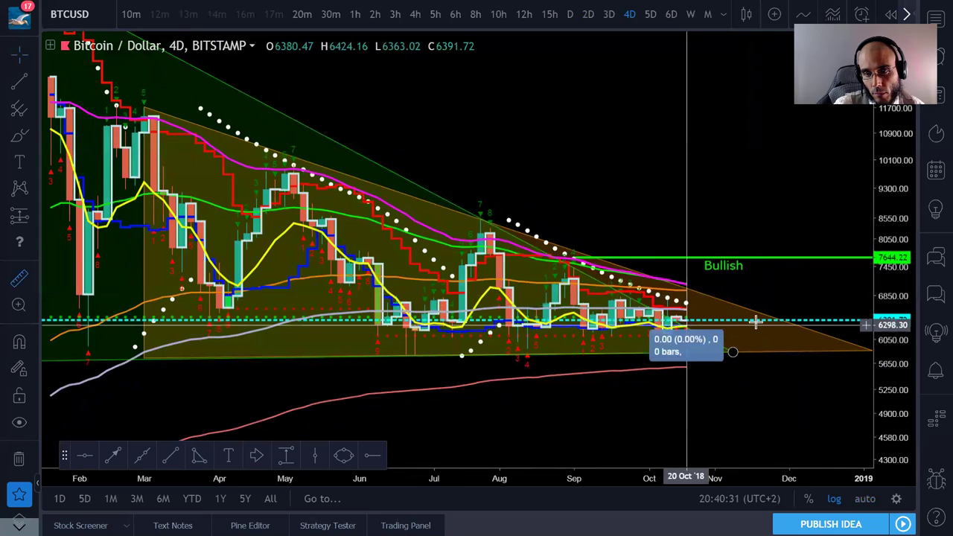
pyautogui.click(788, 321)
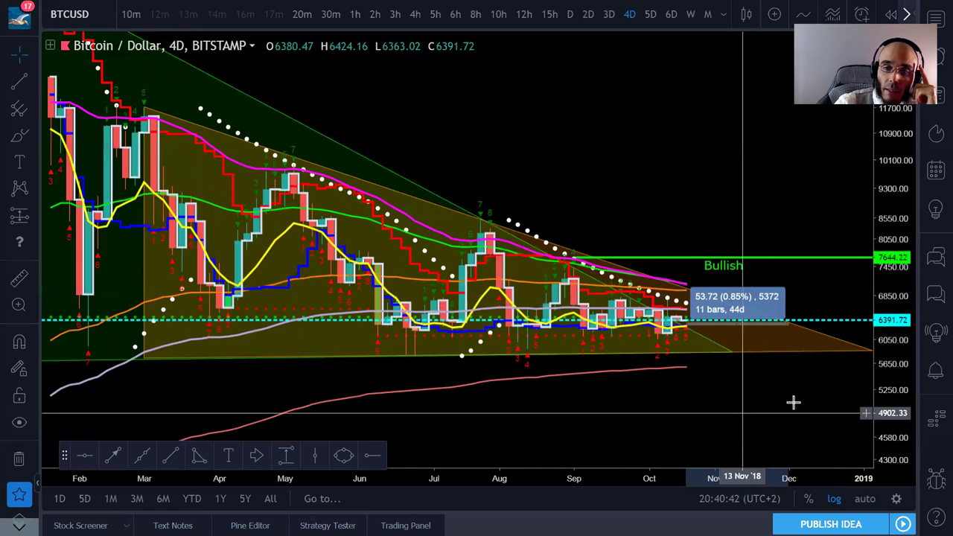
pyautogui.click(855, 298)
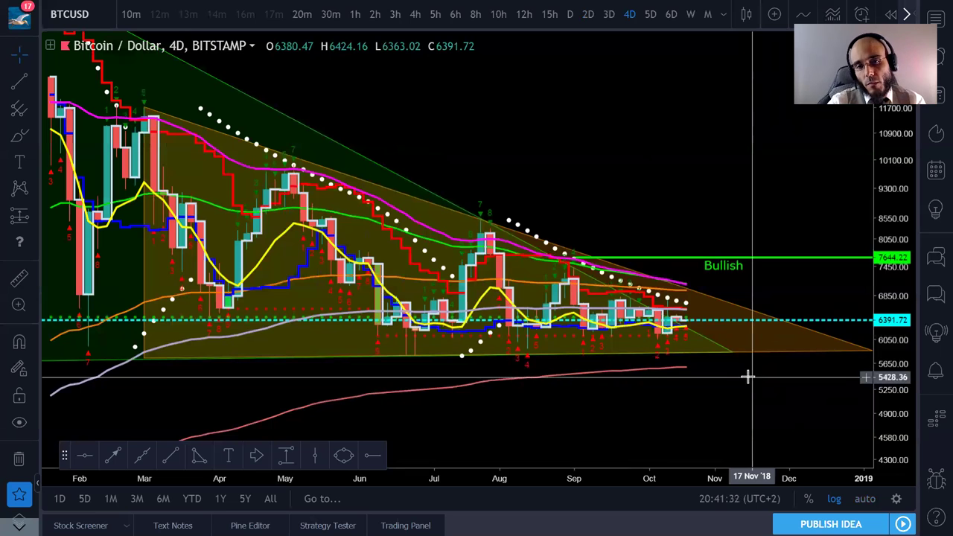
pyautogui.click(720, 354)
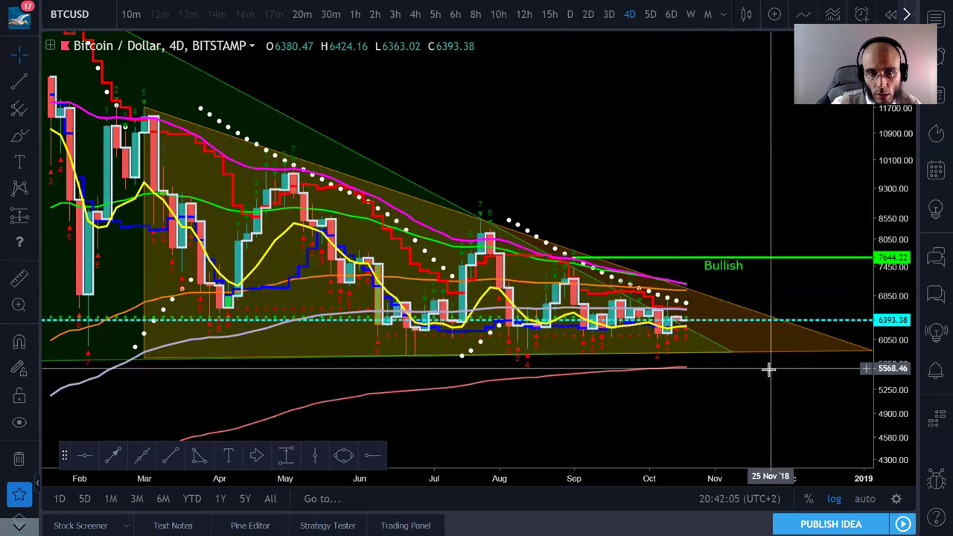
pyautogui.click(668, 299)
pyautogui.click(682, 279)
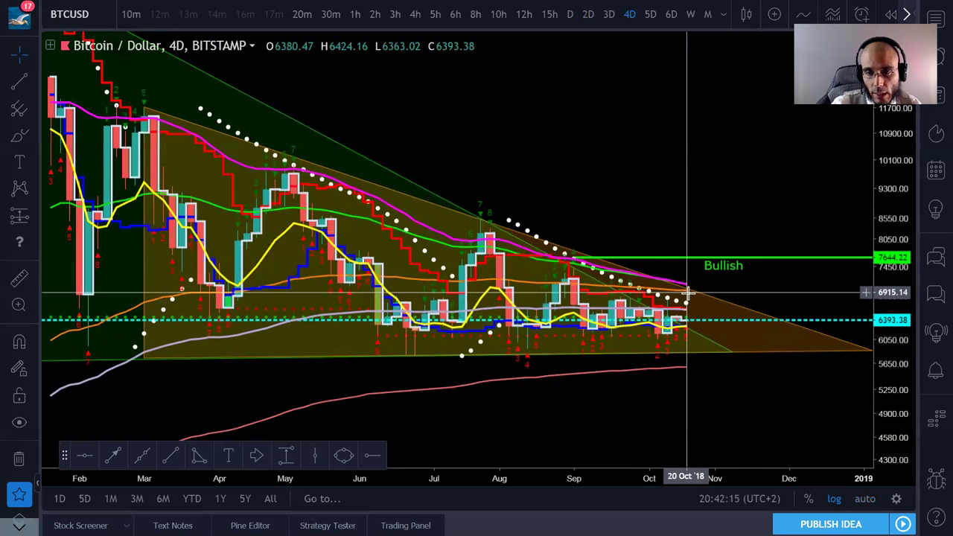
pyautogui.click(689, 341)
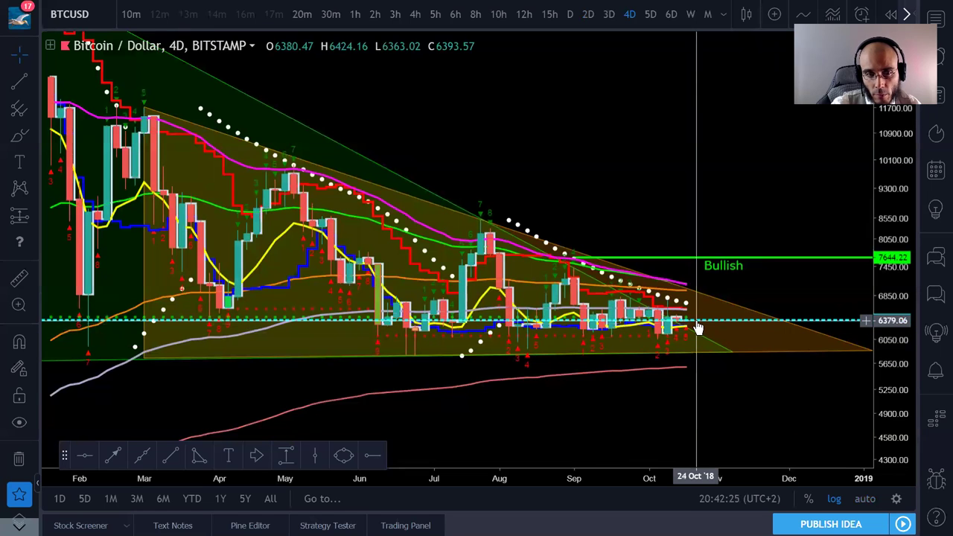
# - Check the style and input lengths of the three-EMA indicator on the 4-day chart without changing them
pyautogui.doubleClick(114, 375)
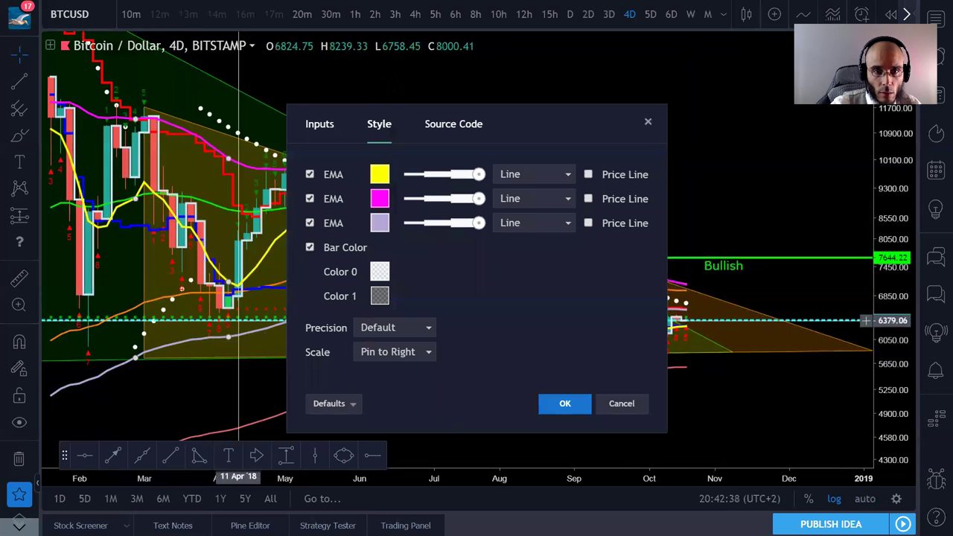
pyautogui.click(317, 124)
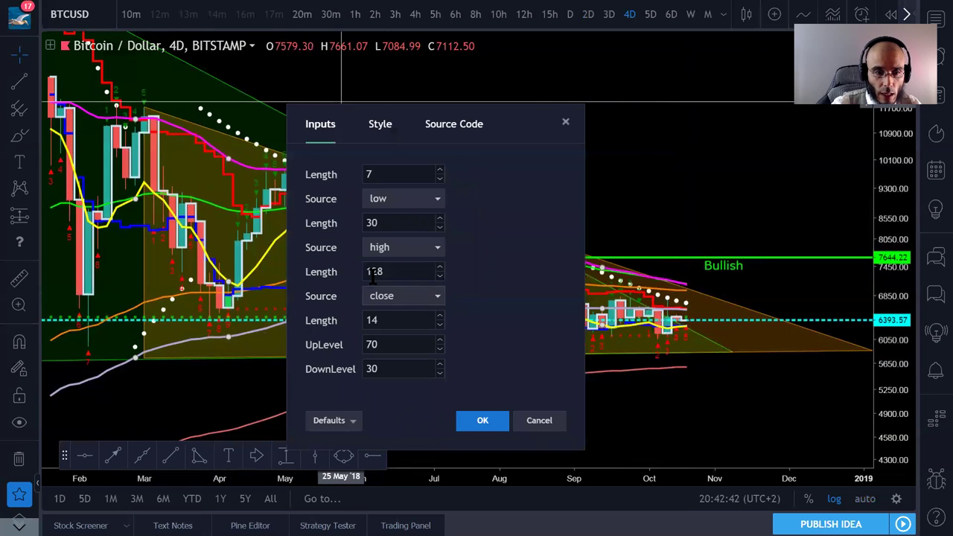
pyautogui.click(480, 422)
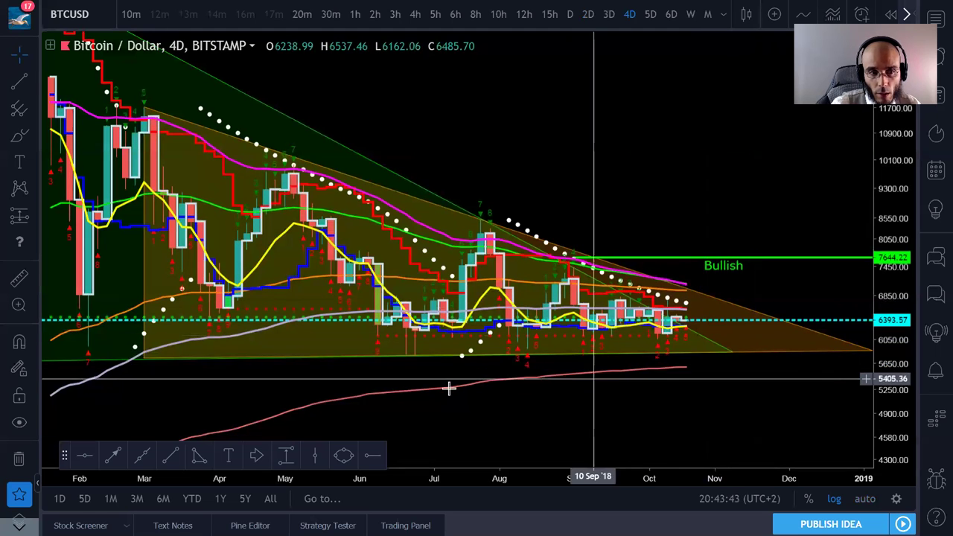
# - Review the moving averages on the 4-day chart back to August 2017 and return to the latest candles
pyautogui.moveTo(238, 378); pyautogui.dragTo(692, 374)
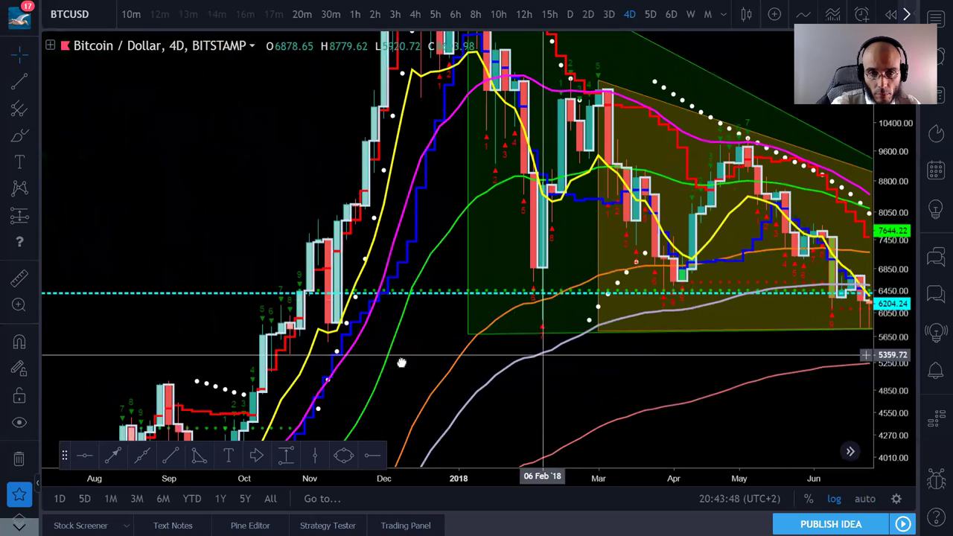
pyautogui.moveTo(401, 362); pyautogui.dragTo(358, 365)
pyautogui.moveTo(511, 362); pyautogui.dragTo(361, 369)
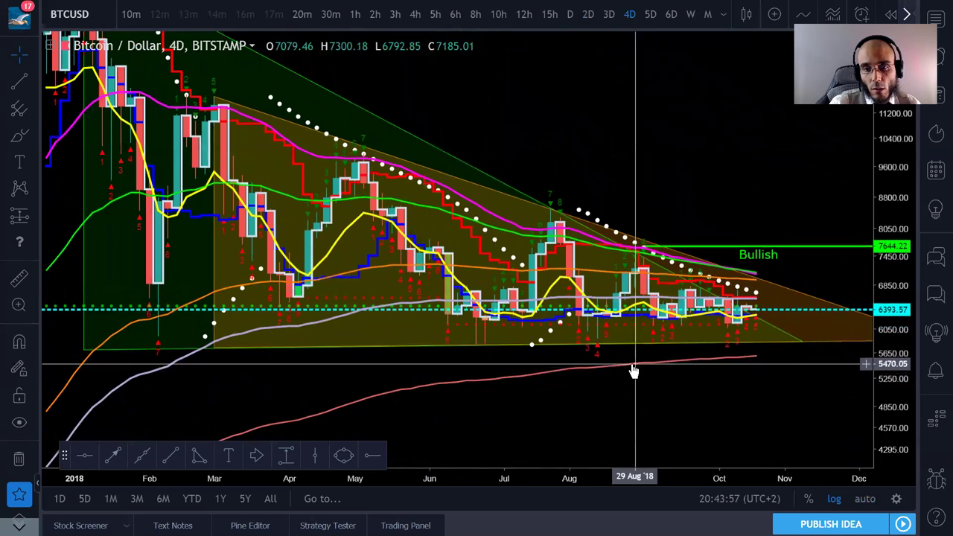
pyautogui.moveTo(549, 376); pyautogui.dragTo(545, 379)
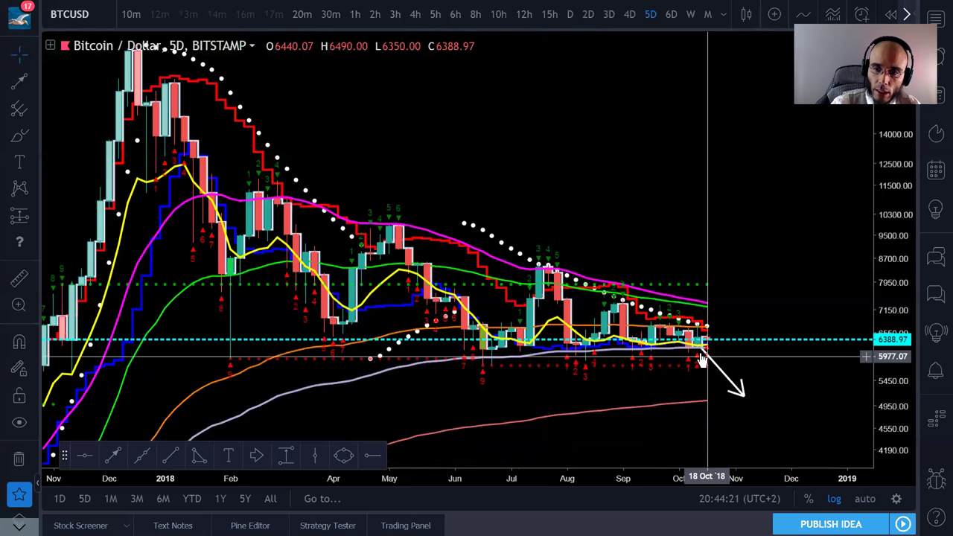
# - Check the input and style settings of the lowest moving average's indicator on the 5-day chart without changing them
pyautogui.doubleClick(689, 404)
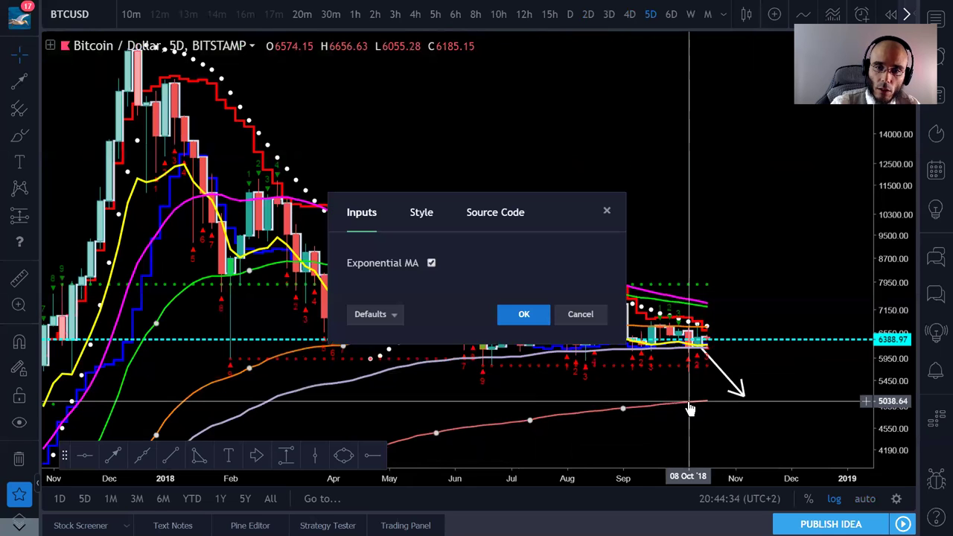
pyautogui.click(418, 220)
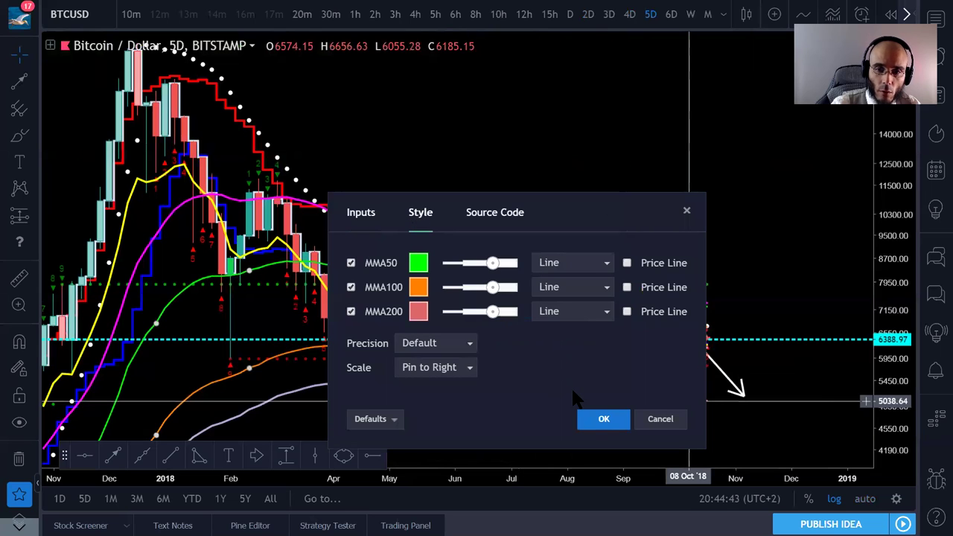
pyautogui.click(603, 420)
pyautogui.moveTo(716, 403); pyautogui.dragTo(720, 401)
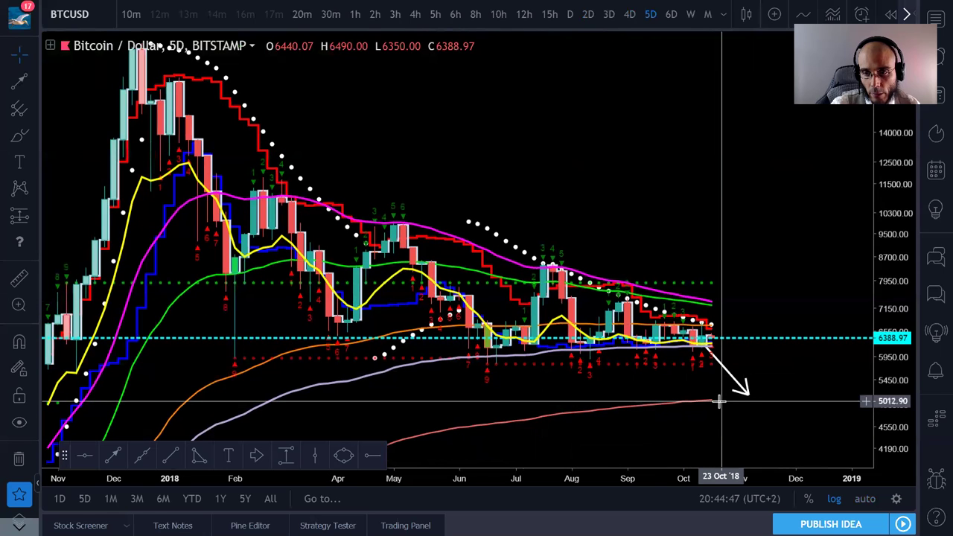
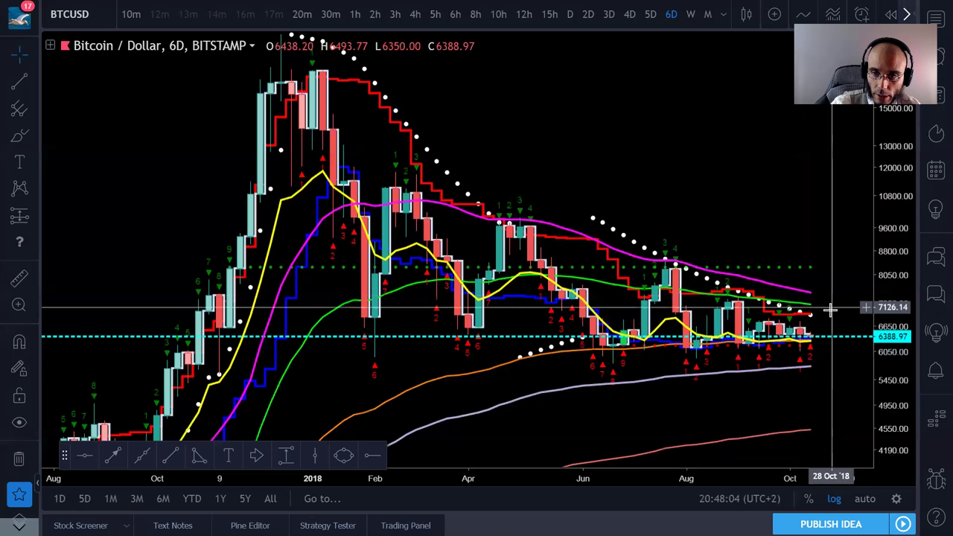
# - Check which lines belong to the MMA50, MMA100 and MMA200 indicator on the 6-day chart through its style settings, leaving them as they are
pyautogui.moveTo(820, 340); pyautogui.dragTo(823, 346)
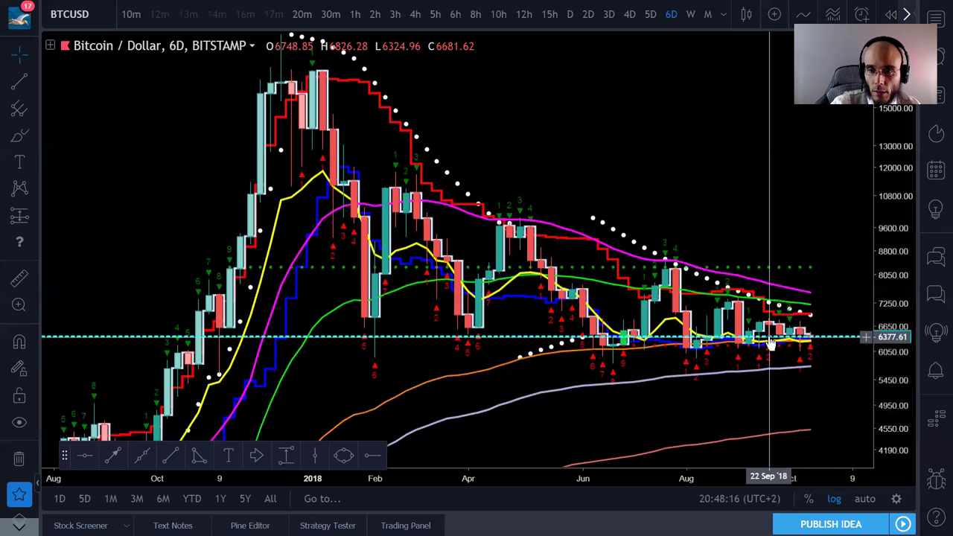
pyautogui.click(498, 372)
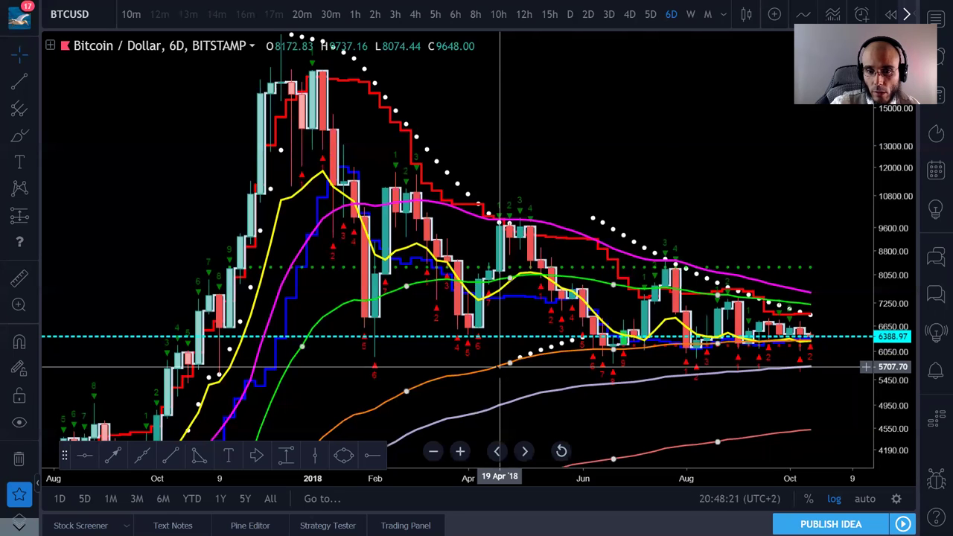
pyautogui.doubleClick(497, 372)
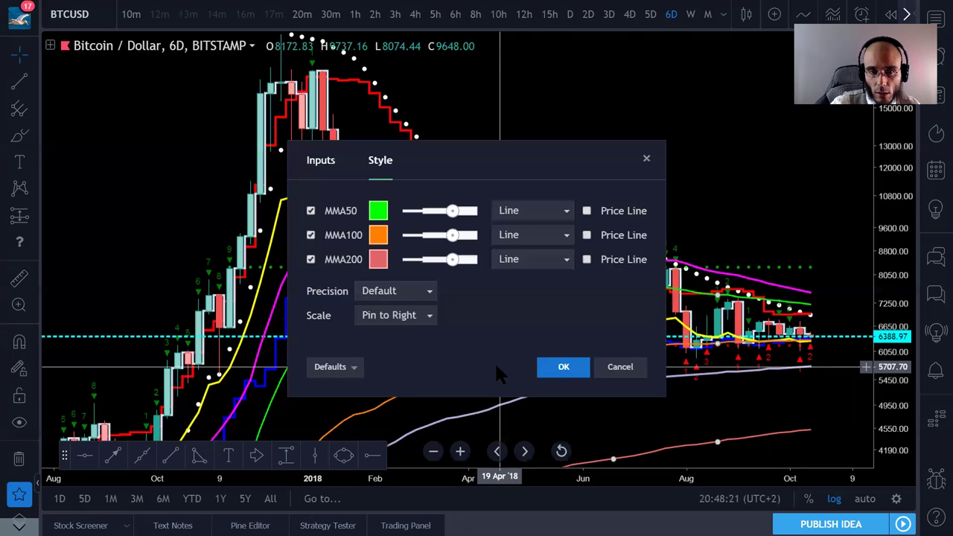
pyautogui.click(563, 368)
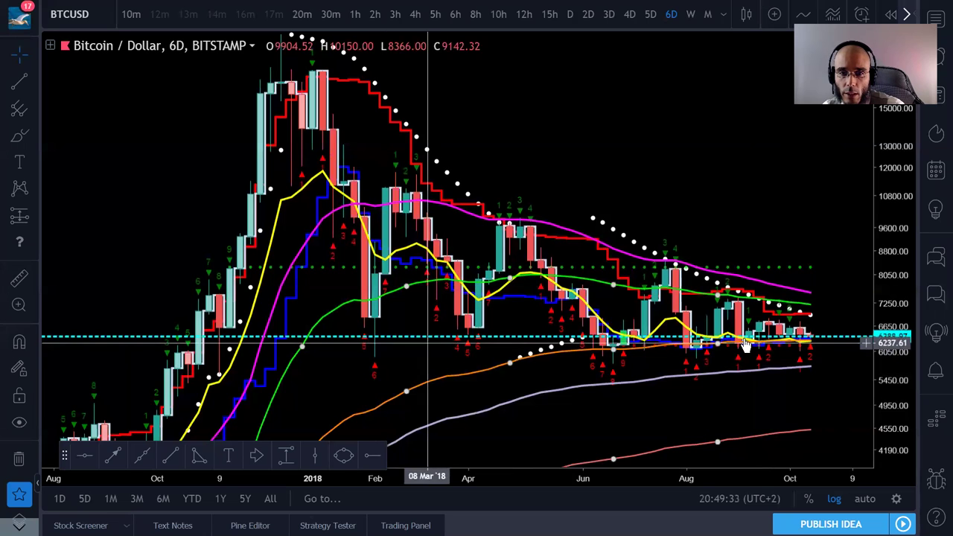
pyautogui.moveTo(382, 335); pyautogui.dragTo(381, 336)
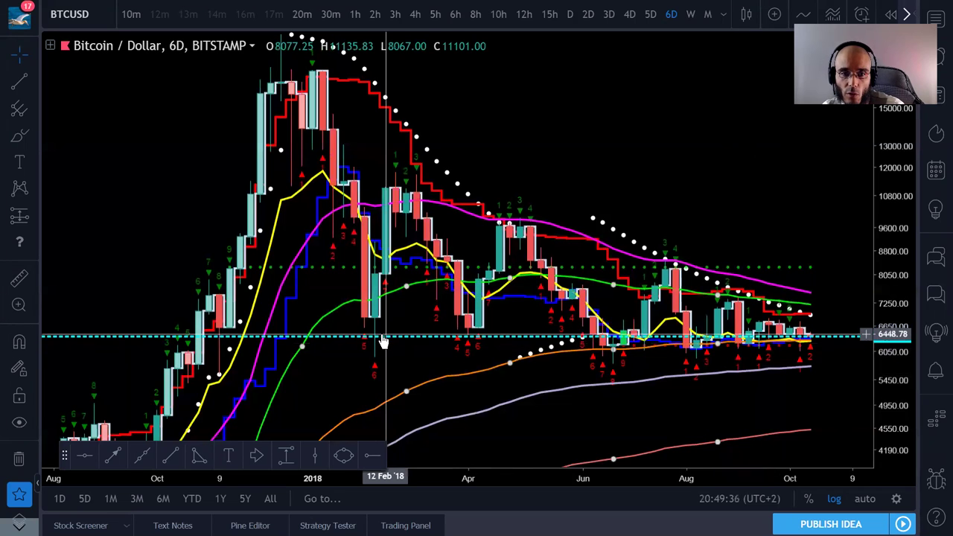
# - Trace the moving averages on the weekly chart back from the latest candles to the 2014 decline
pyautogui.hotkey('ctrl', 'z')
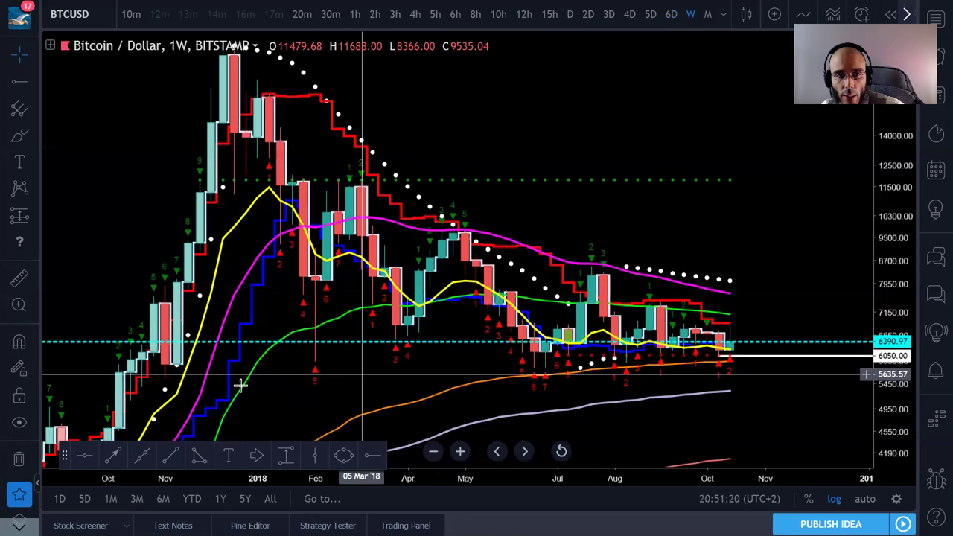
pyautogui.moveTo(390, 361); pyautogui.dragTo(644, 273)
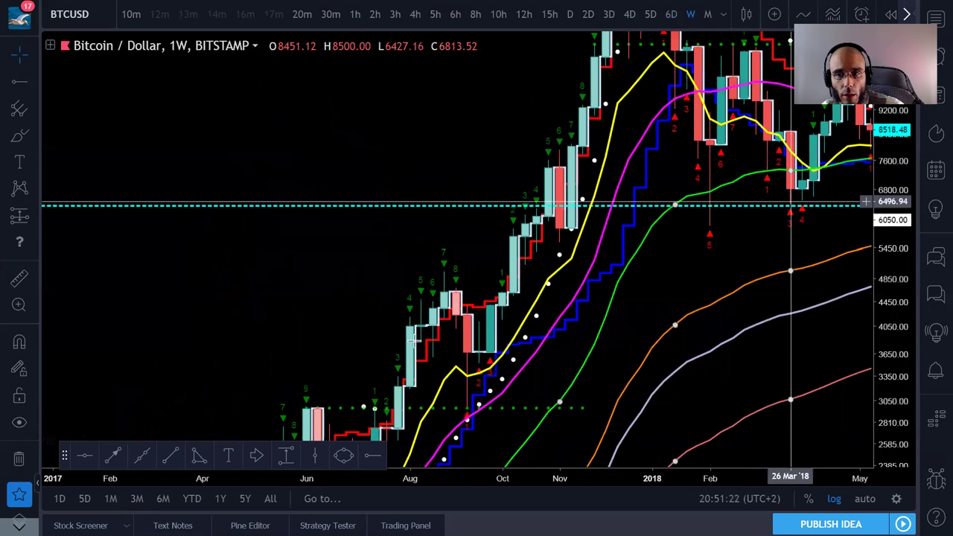
pyautogui.moveTo(446, 330); pyautogui.dragTo(464, 329)
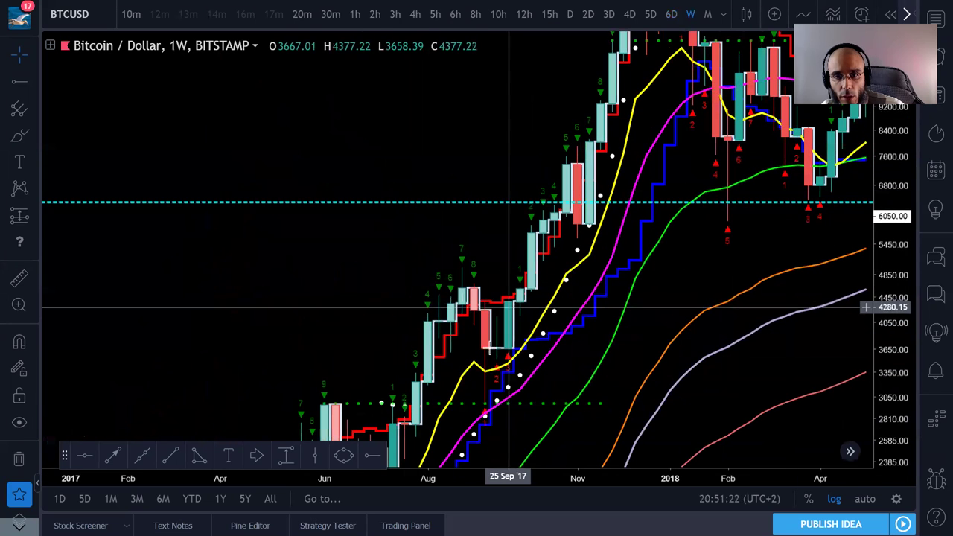
pyautogui.moveTo(518, 353); pyautogui.dragTo(615, 357)
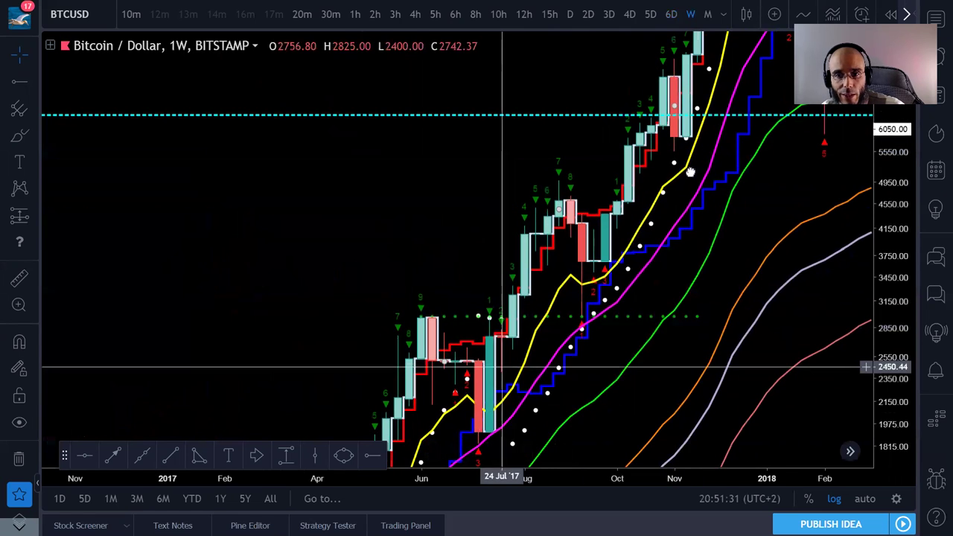
pyautogui.moveTo(643, 201); pyautogui.dragTo(692, 159)
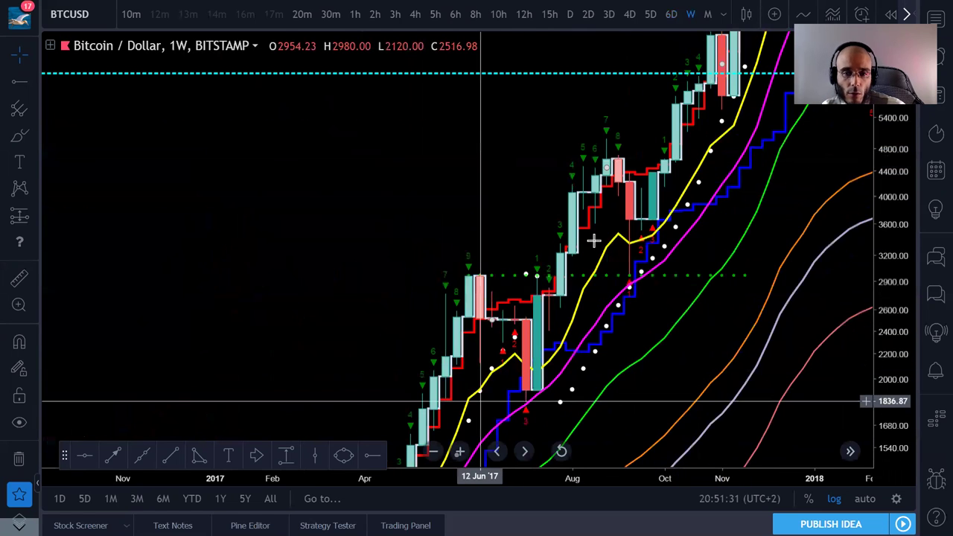
pyautogui.moveTo(513, 379); pyautogui.dragTo(799, 228)
pyautogui.moveTo(656, 267); pyautogui.dragTo(668, 289)
pyautogui.moveTo(461, 318); pyautogui.dragTo(712, 306)
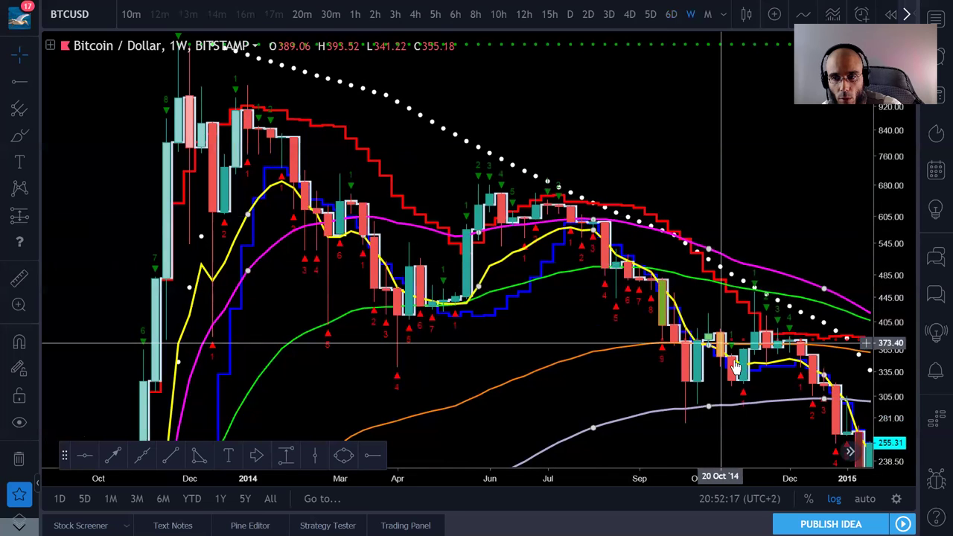
# - Compare the weekly candles with the moving averages from the 2014 decline through the mid-2016 rise
pyautogui.moveTo(539, 306); pyautogui.dragTo(404, 215)
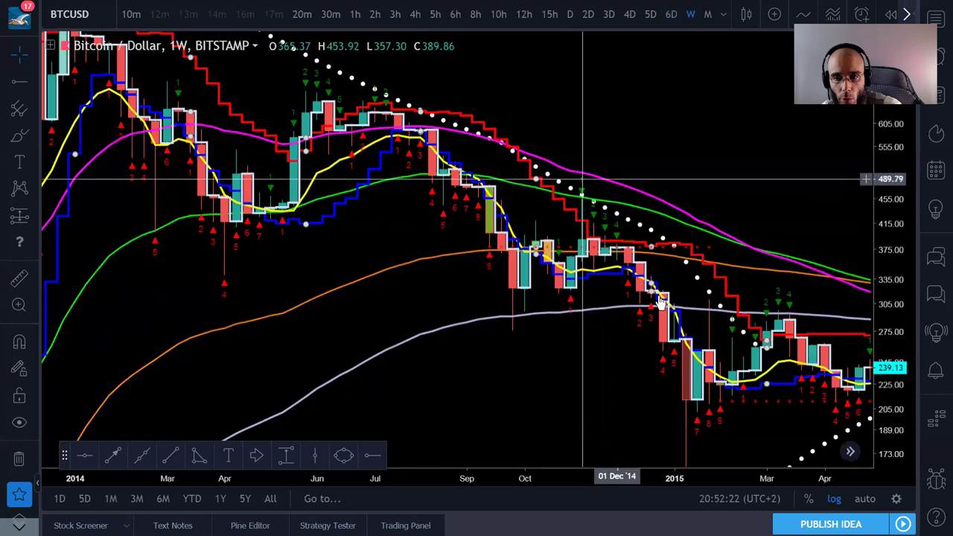
pyautogui.moveTo(741, 389); pyautogui.dragTo(410, 320)
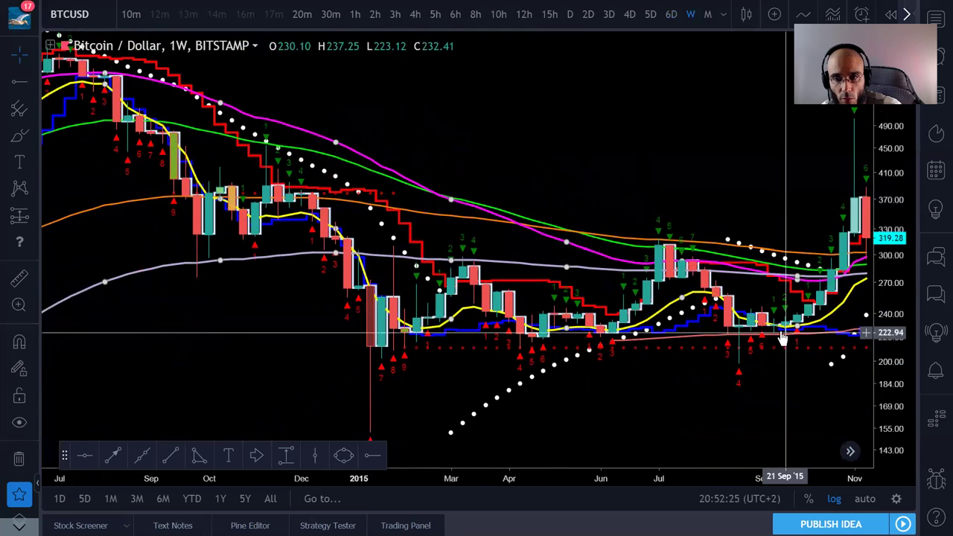
pyautogui.moveTo(778, 337); pyautogui.dragTo(576, 340)
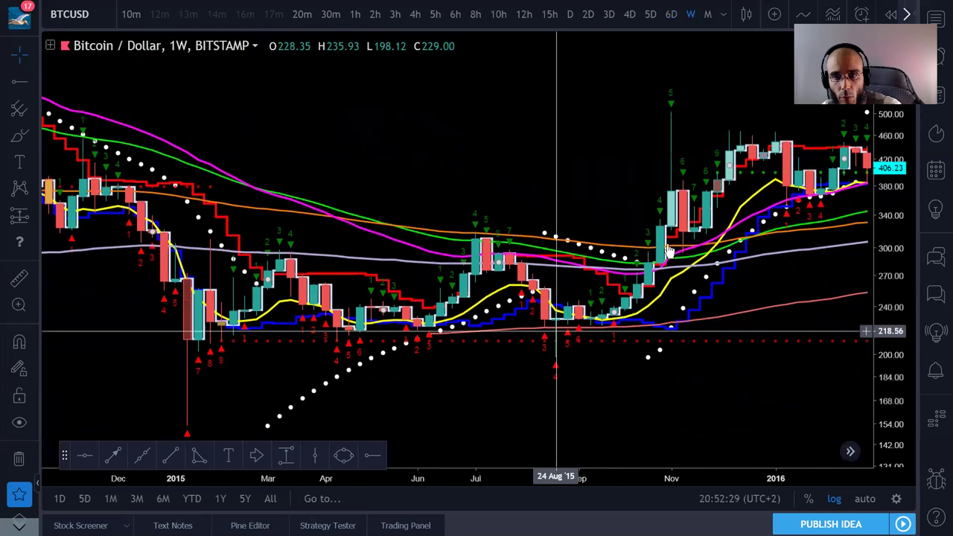
pyautogui.moveTo(528, 276); pyautogui.dragTo(502, 281)
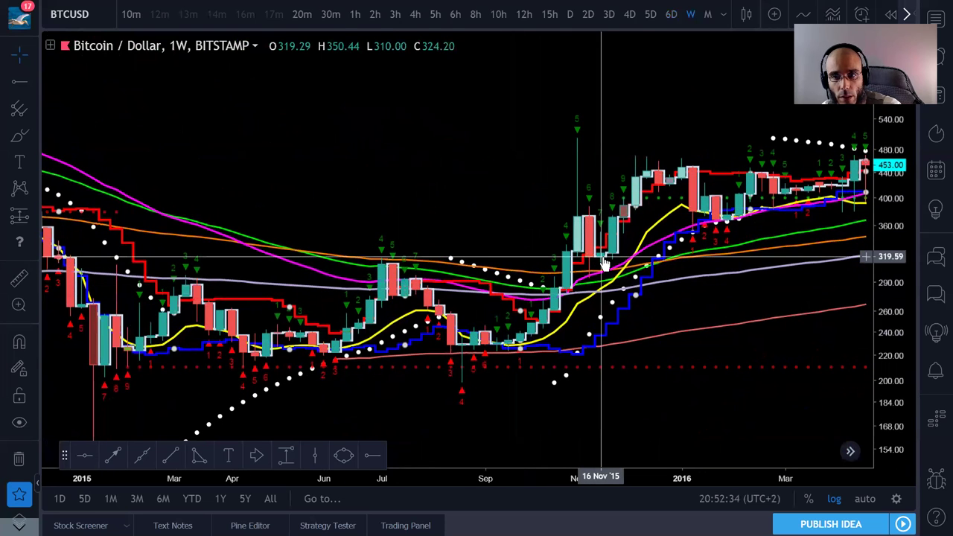
pyautogui.moveTo(649, 211); pyautogui.dragTo(521, 218)
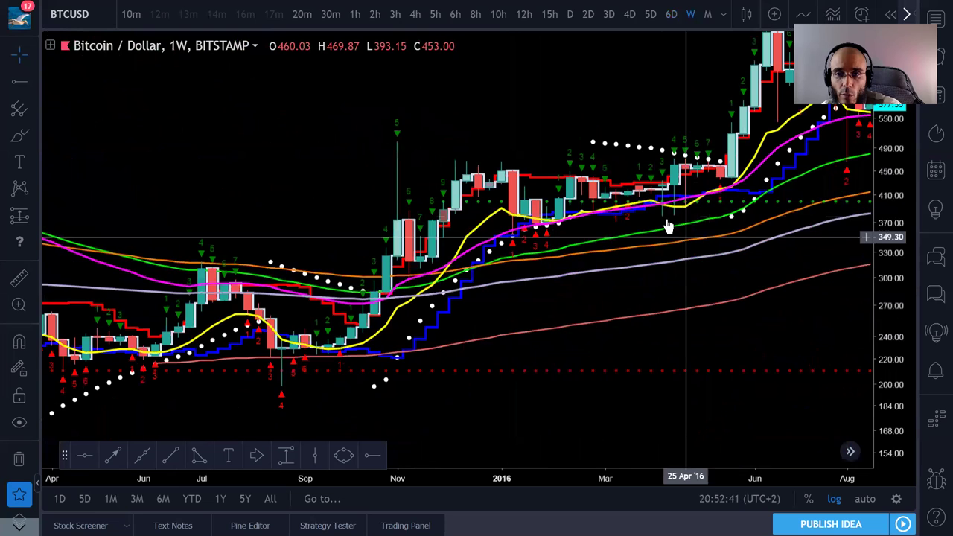
pyautogui.press('Right')
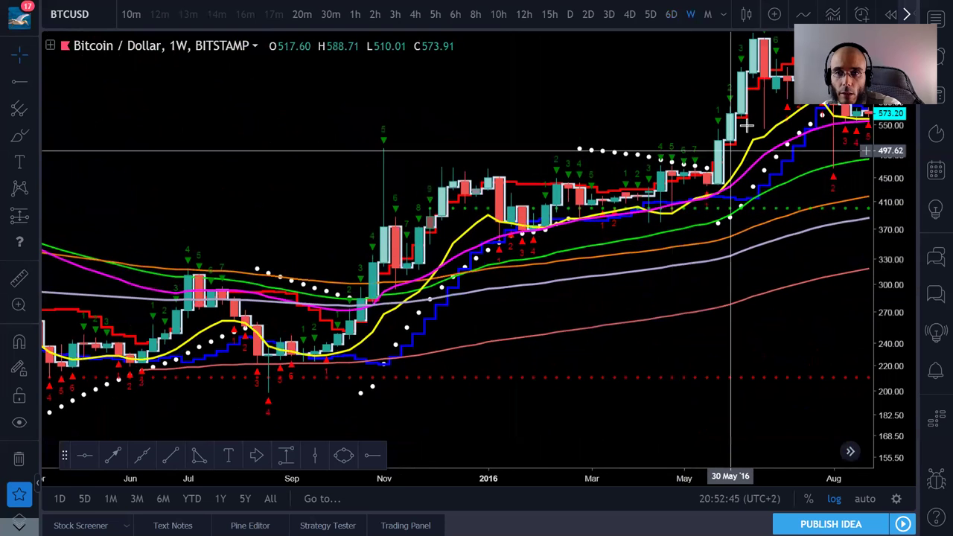
pyautogui.press('Right')
pyautogui.press('Right')
# - Follow the lower weekly moving averages forward from 2016 to the latest candles in October 2018
pyautogui.hscroll(10, 363, 237)
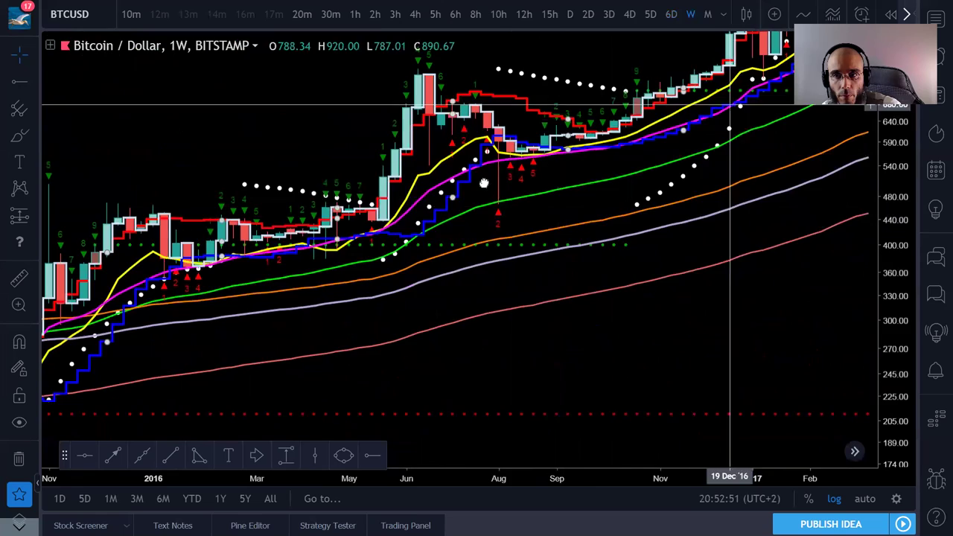
pyautogui.hscroll(12, 718, 134)
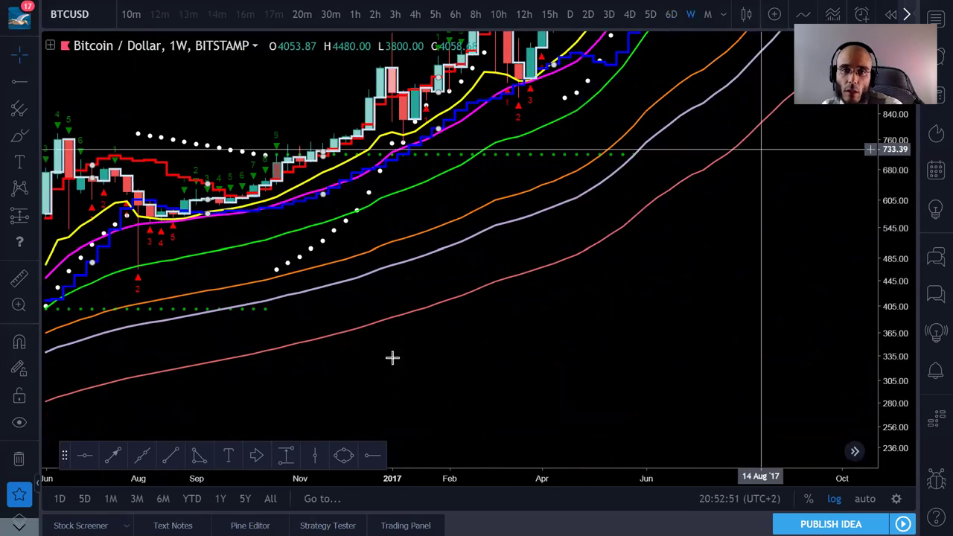
pyautogui.hscroll(3, 472, 300)
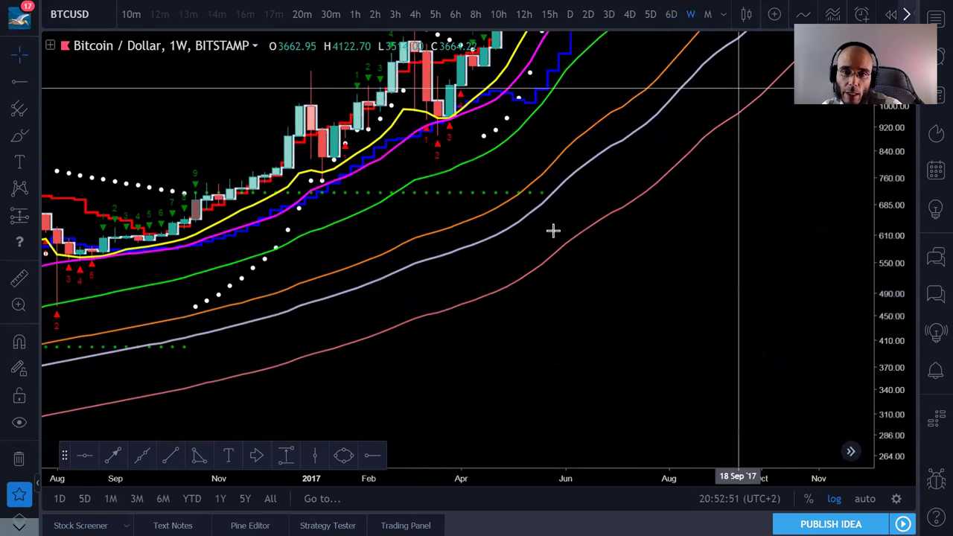
pyautogui.hscroll(8, 412, 293)
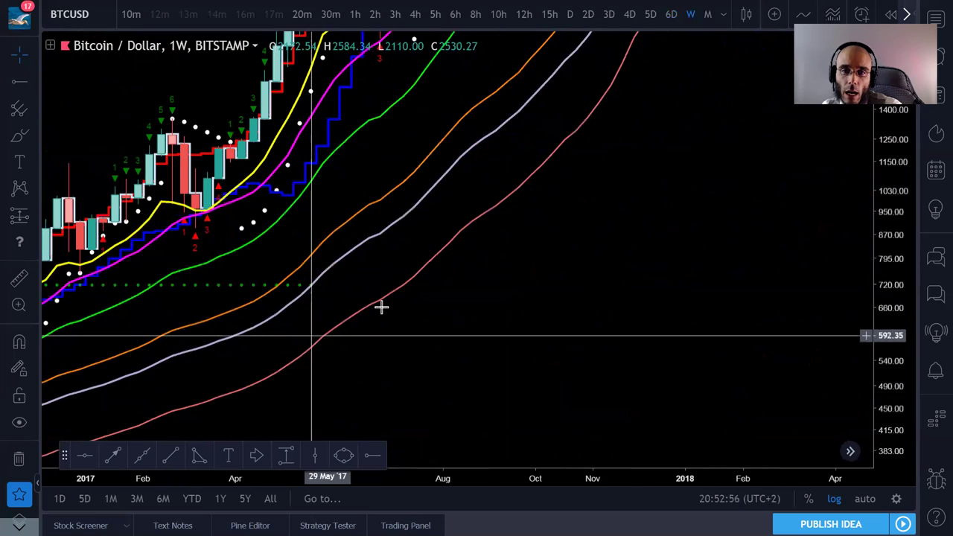
pyautogui.hscroll(4, 531, 349)
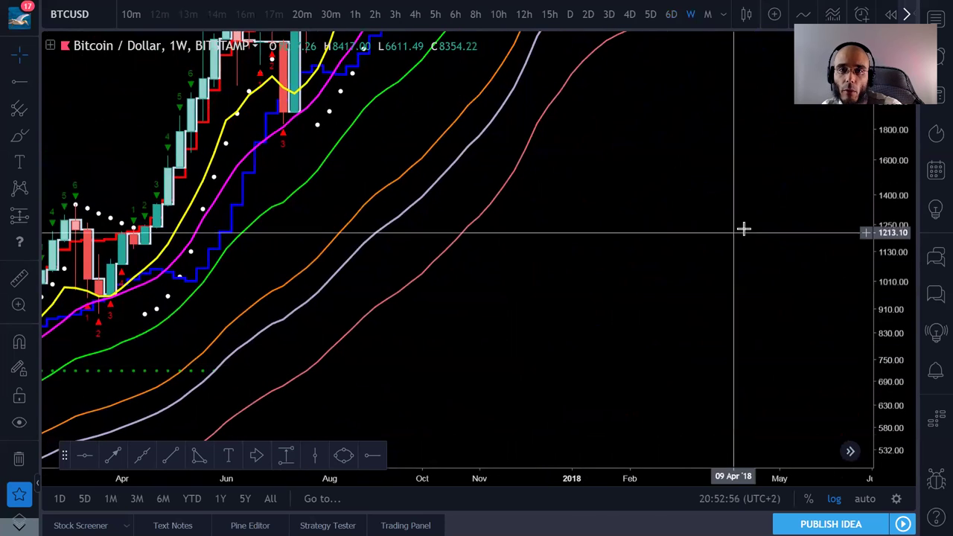
pyautogui.hscroll(10, 521, 276)
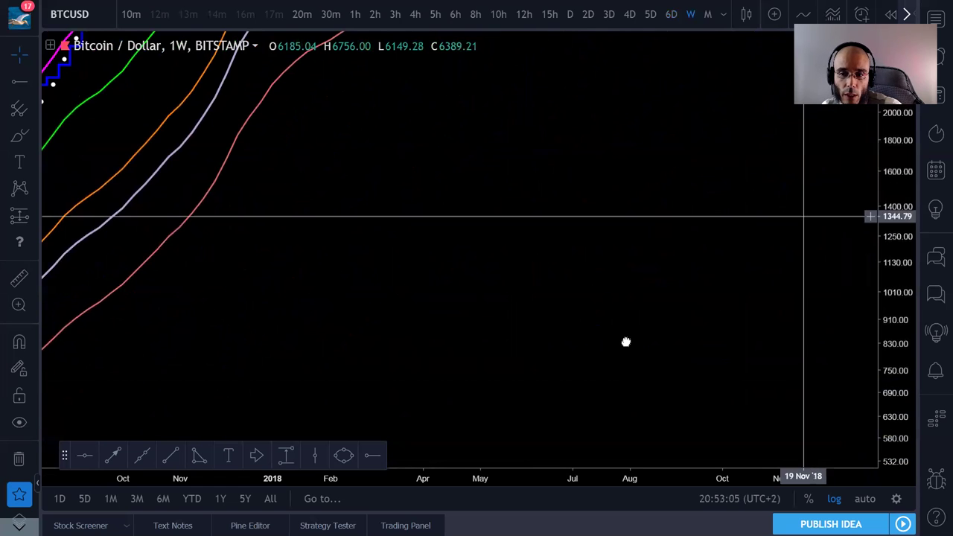
pyautogui.hscroll(4, 625, 340)
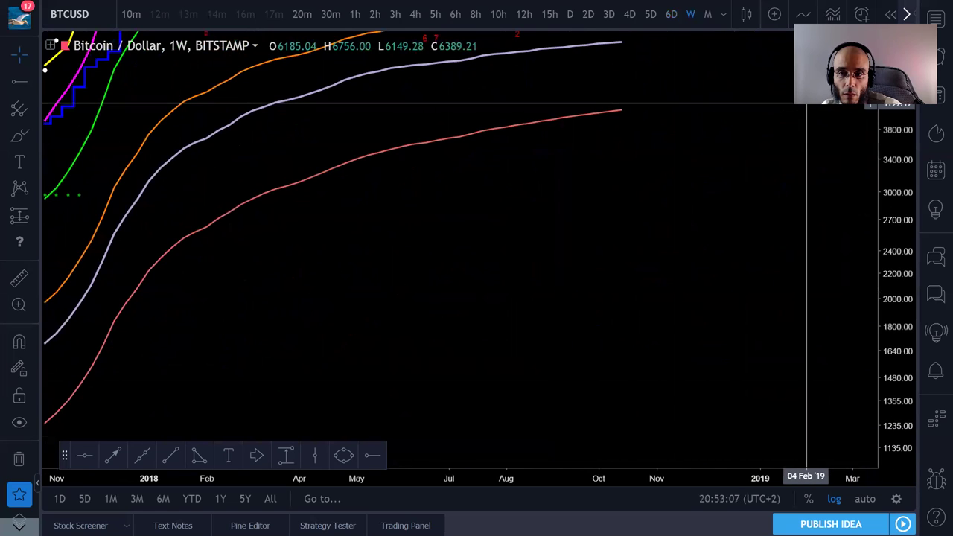
pyautogui.scroll(5, 676, 342)
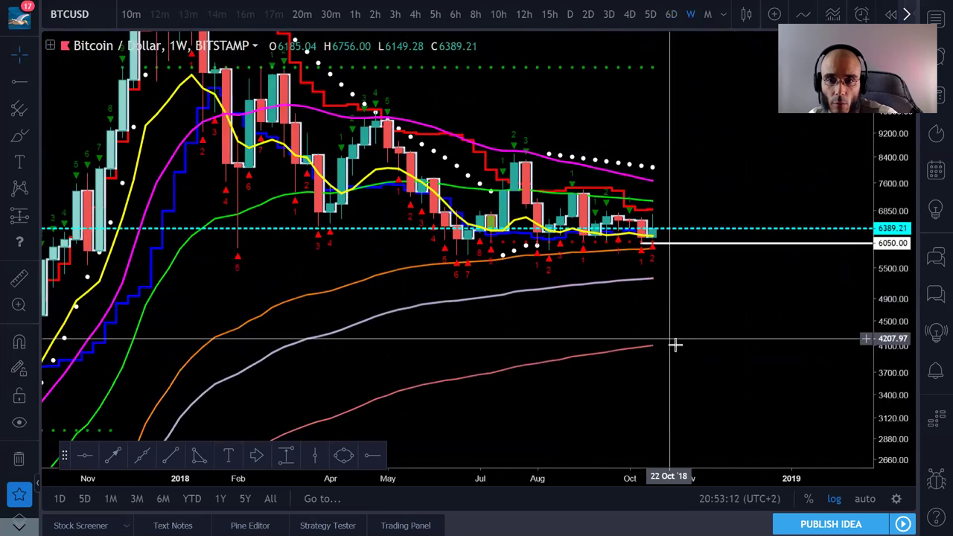
# - Examine where the orange, lavender and pink moving averages run beneath the latest weekly candles
pyautogui.moveTo(641, 353); pyautogui.dragTo(640, 349)
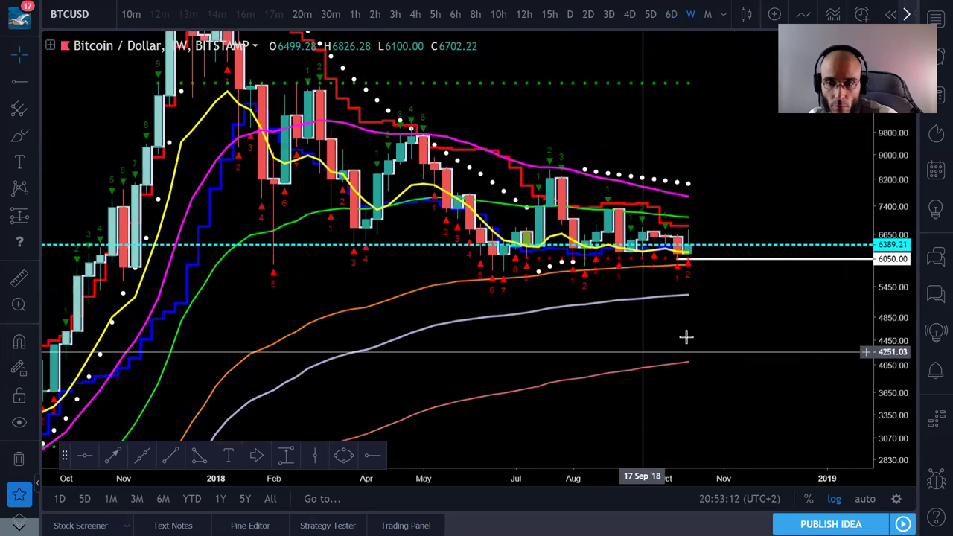
pyautogui.moveTo(583, 329); pyautogui.dragTo(591, 346)
pyautogui.moveTo(525, 372); pyautogui.dragTo(531, 372)
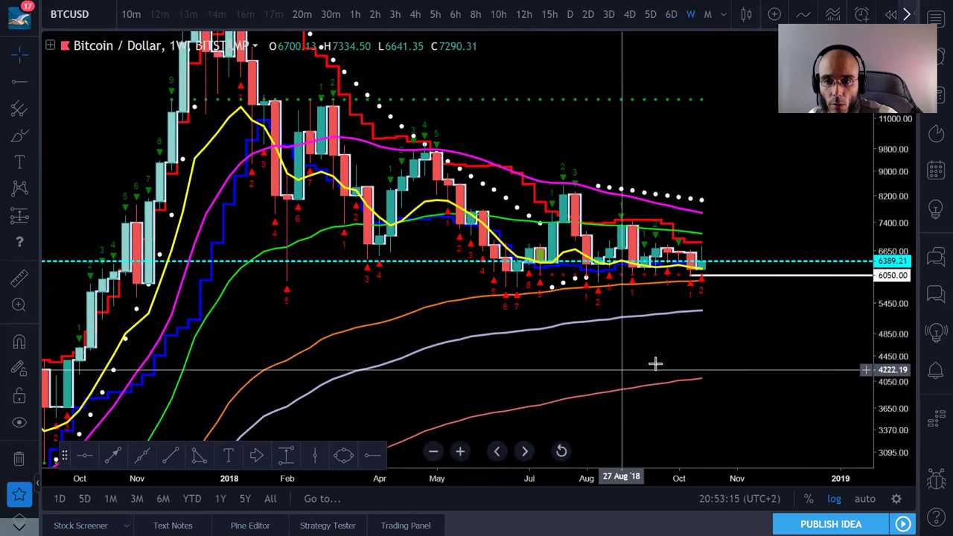
pyautogui.moveTo(651, 348); pyautogui.dragTo(691, 344)
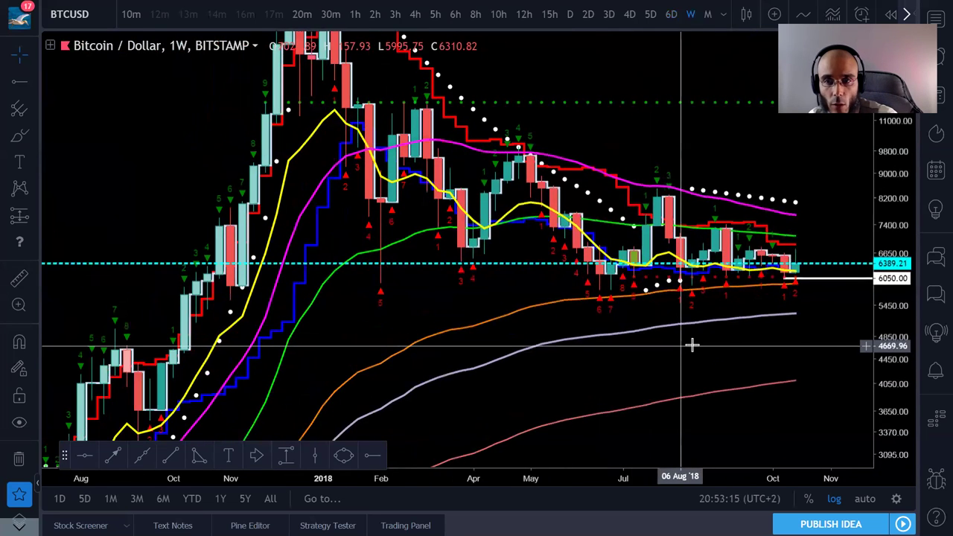
pyautogui.moveTo(614, 374); pyautogui.dragTo(601, 376)
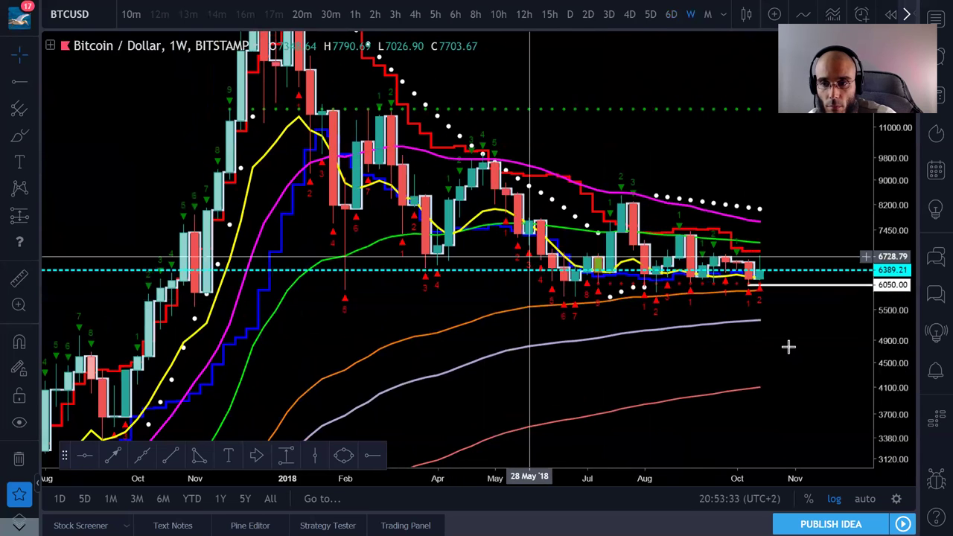
pyautogui.moveTo(651, 362); pyautogui.dragTo(673, 350)
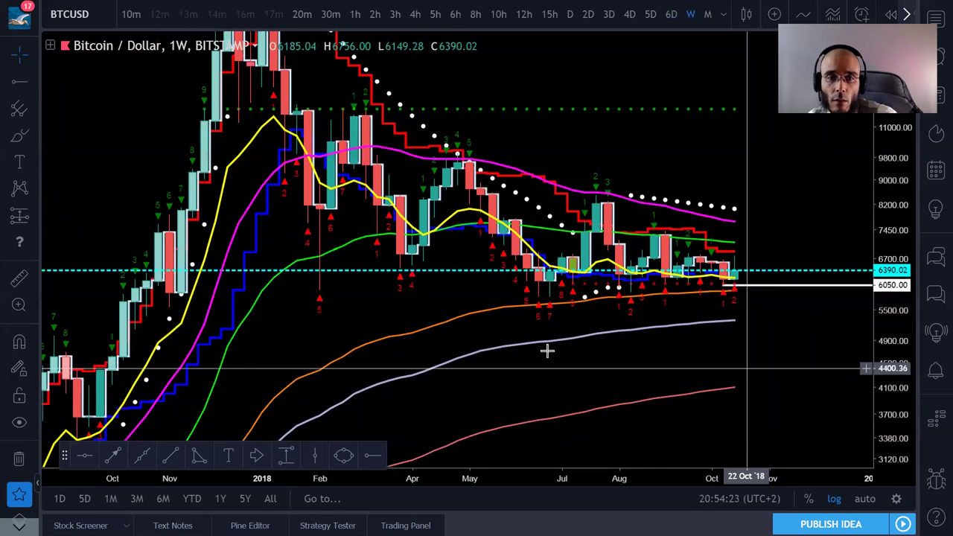
pyautogui.moveTo(573, 352); pyautogui.dragTo(597, 355)
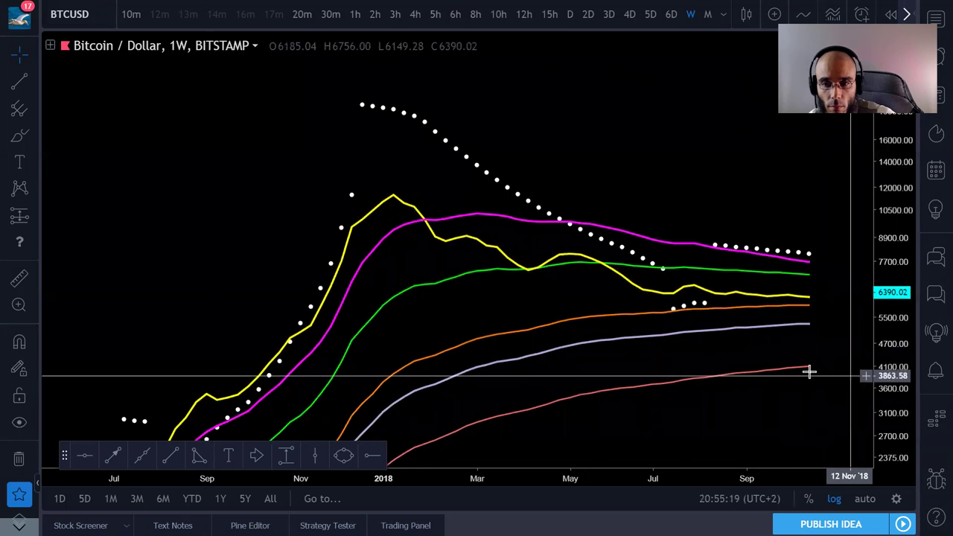
# - Check the input lengths and line styles of the three-EMA indicator on the weekly chart without changing them
pyautogui.hscroll(2, 770, 372)
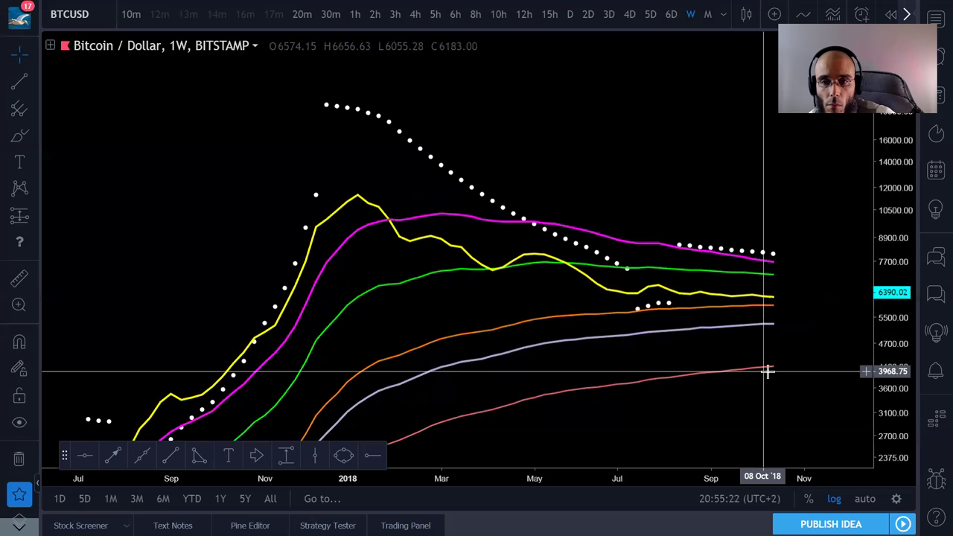
pyautogui.doubleClick(660, 251)
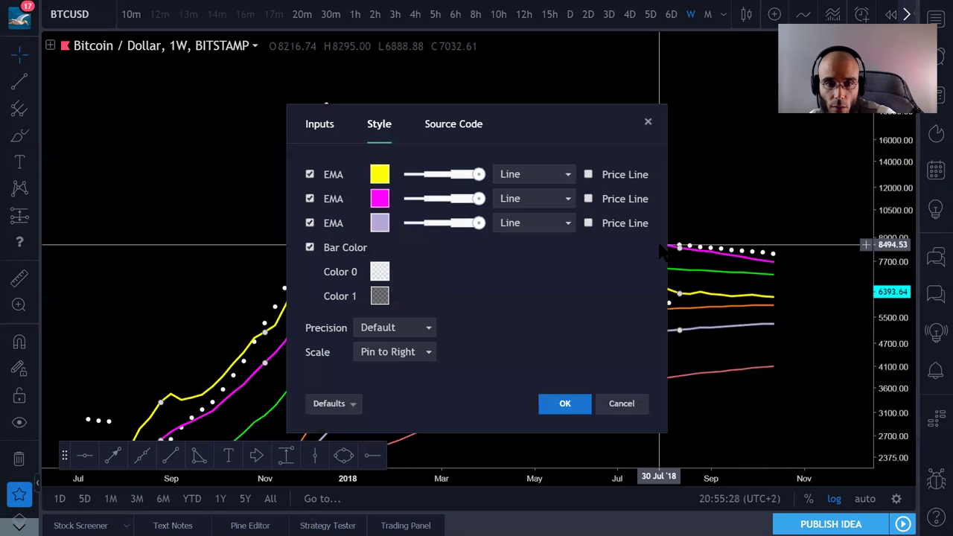
pyautogui.click(320, 128)
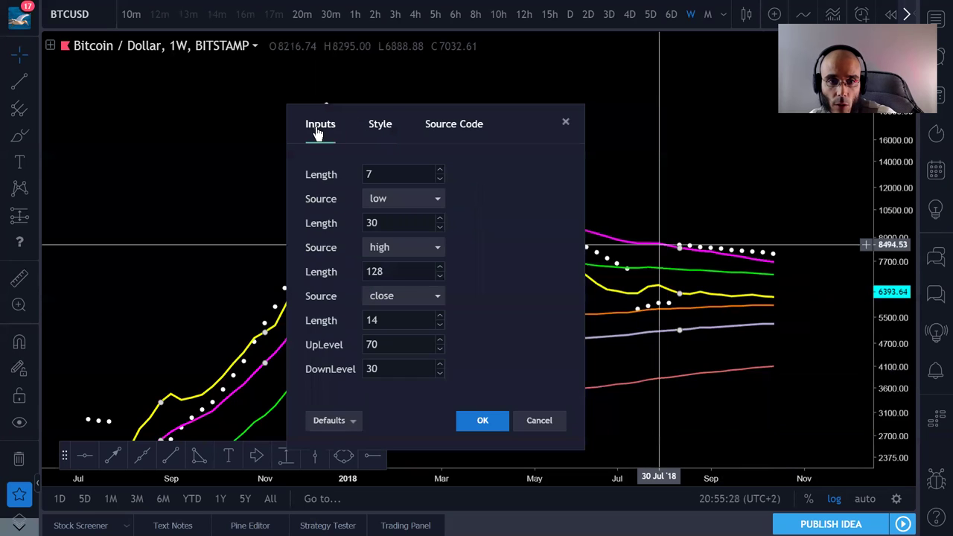
pyautogui.click(371, 131)
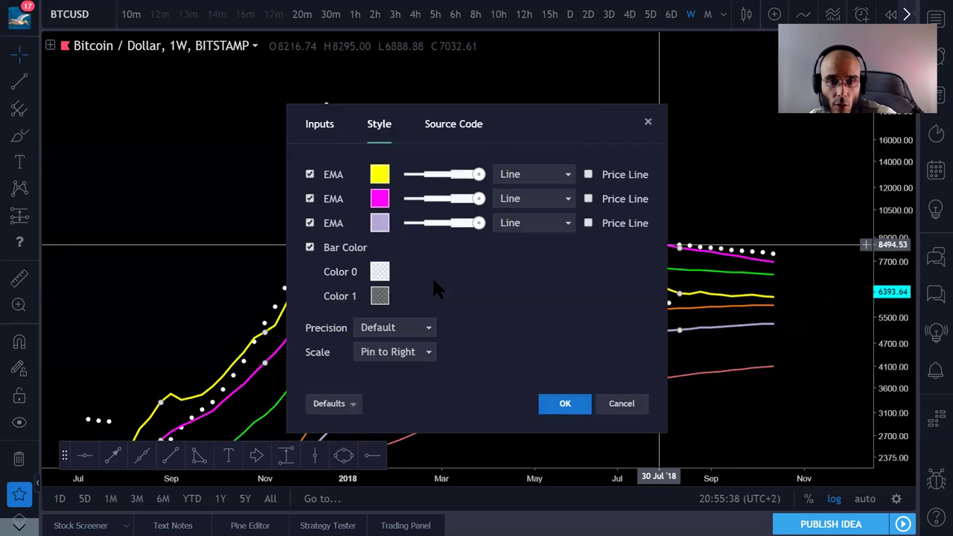
pyautogui.click(553, 402)
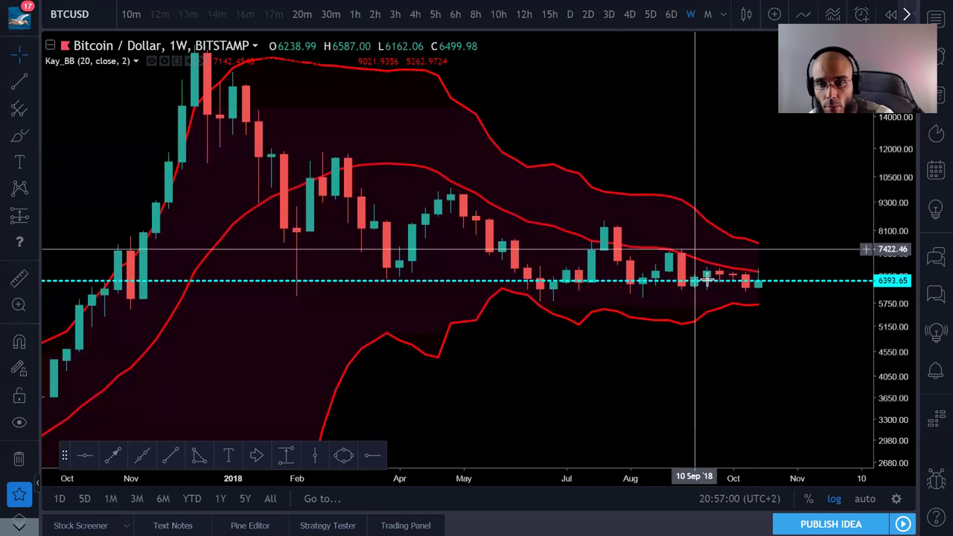
# - Examine the latest weekly candles against the Bollinger Bands and the MACD lines
pyautogui.moveTo(693, 272); pyautogui.dragTo(692, 270)
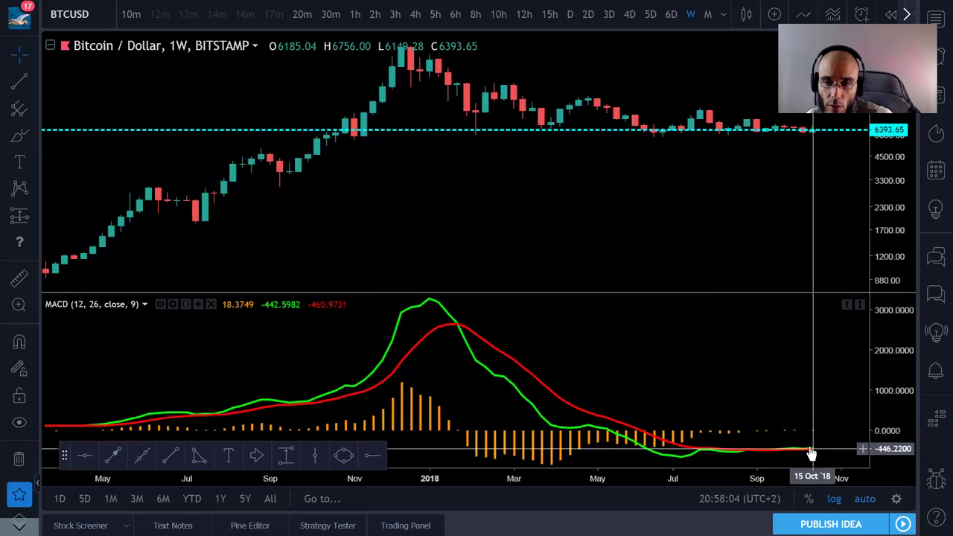
pyautogui.moveTo(789, 412); pyautogui.dragTo(781, 411)
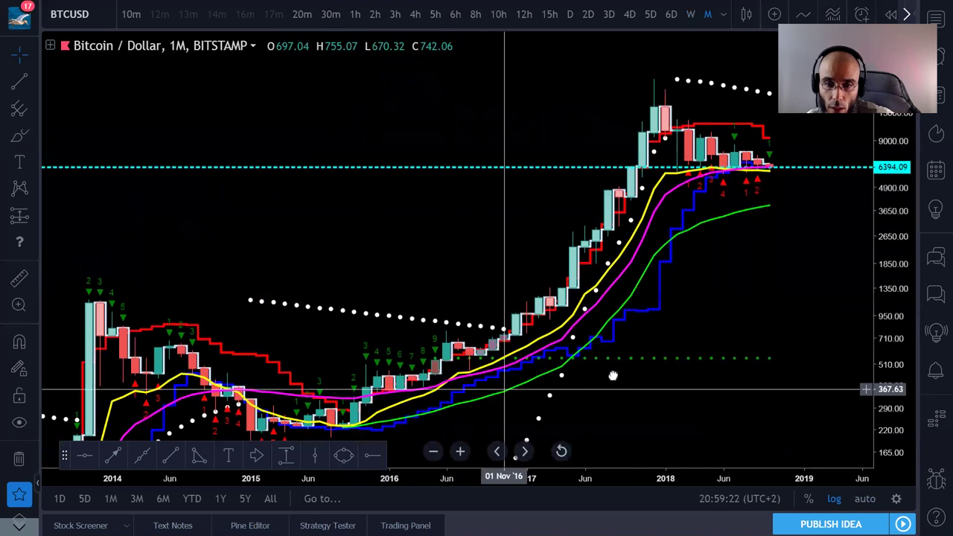
# - Review the moving averages on the monthly chart from 2014 to the latest candles
pyautogui.moveTo(604, 377); pyautogui.dragTo(613, 357)
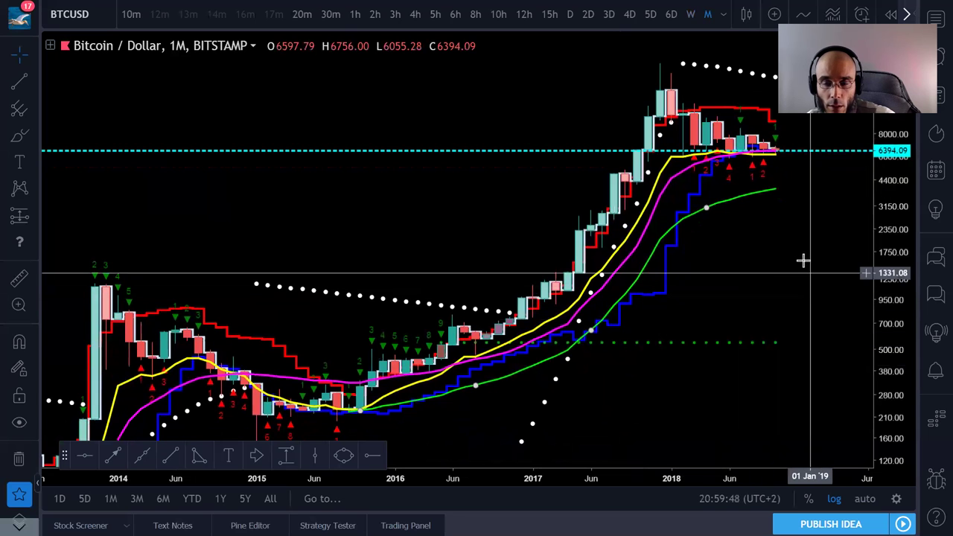
pyautogui.moveTo(744, 304); pyautogui.dragTo(723, 319)
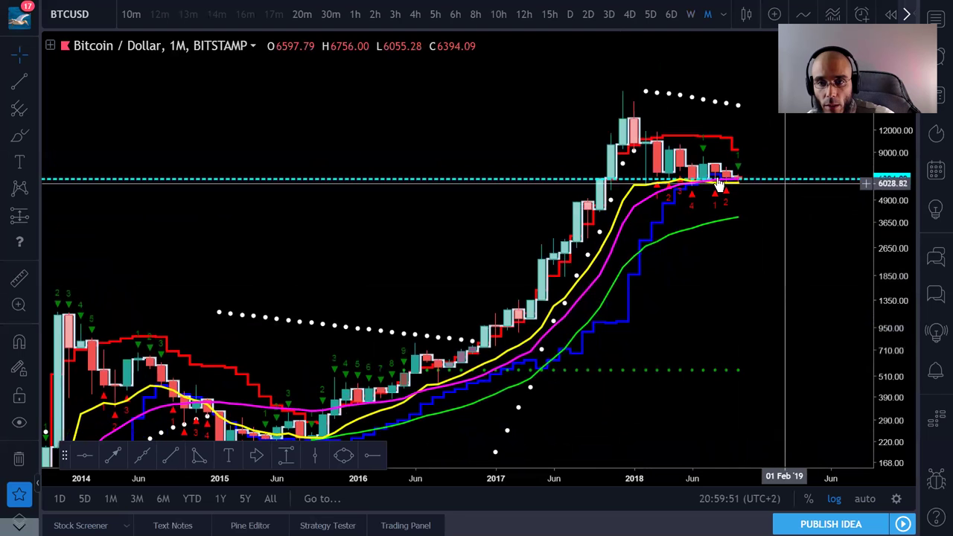
# - Check the line styles and input lengths of the three-EMA indicator on the monthly chart without changing them
pyautogui.doubleClick(636, 214)
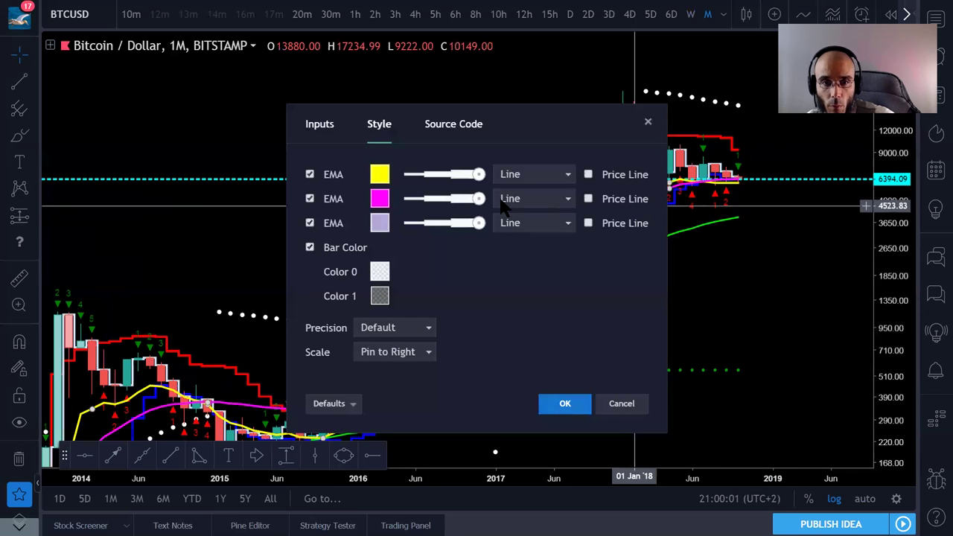
pyautogui.click(320, 135)
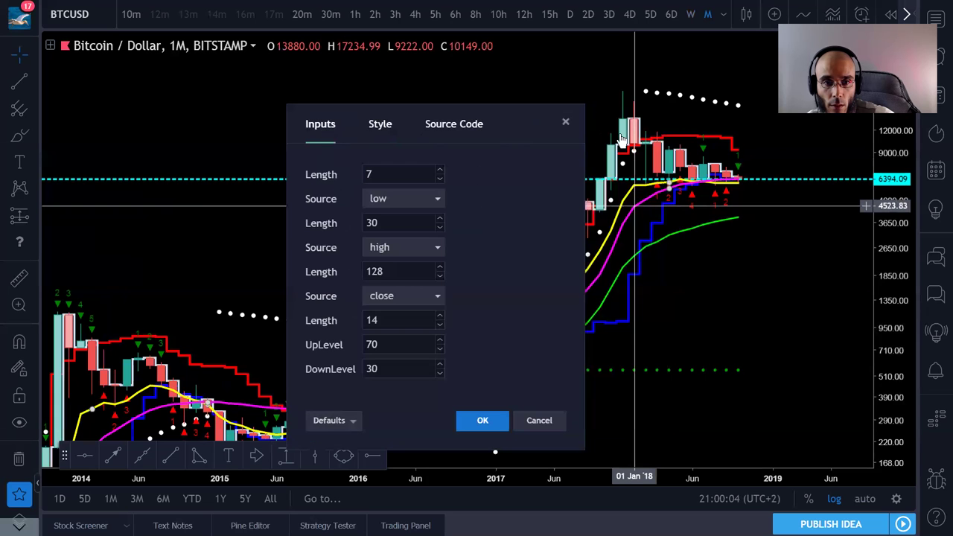
pyautogui.click(563, 121)
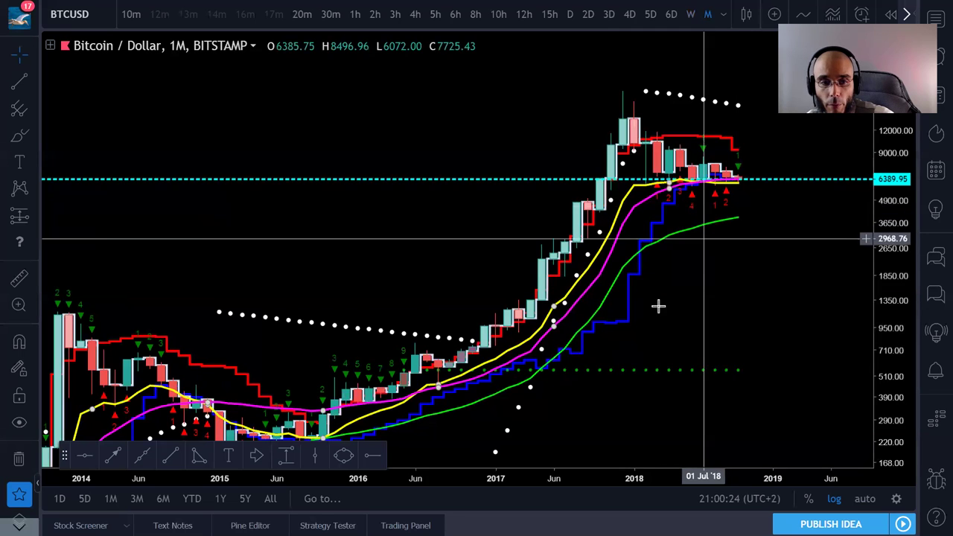
# - Examine how the yellow, magenta and green moving averages run beneath the latest monthly candles
pyautogui.moveTo(725, 244); pyautogui.dragTo(771, 205)
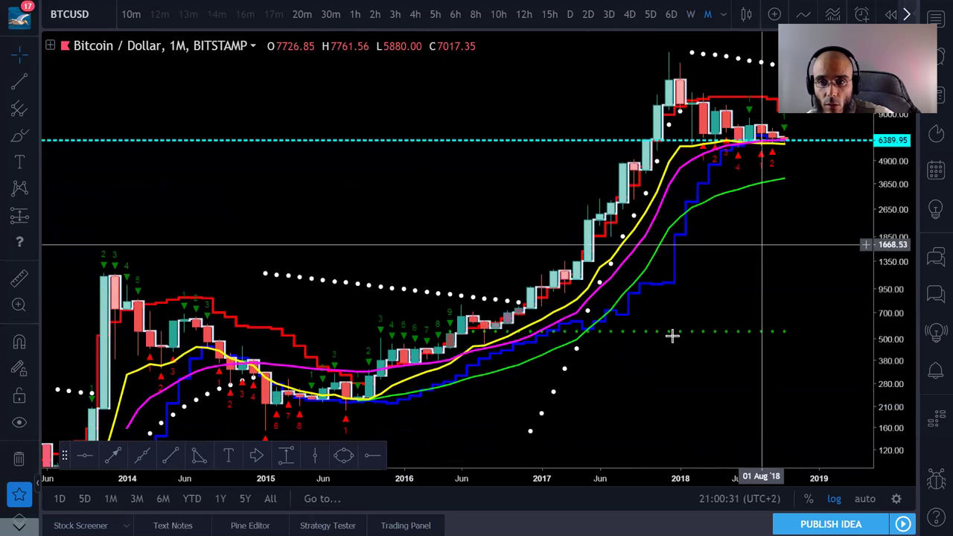
pyautogui.moveTo(648, 366); pyautogui.dragTo(603, 373)
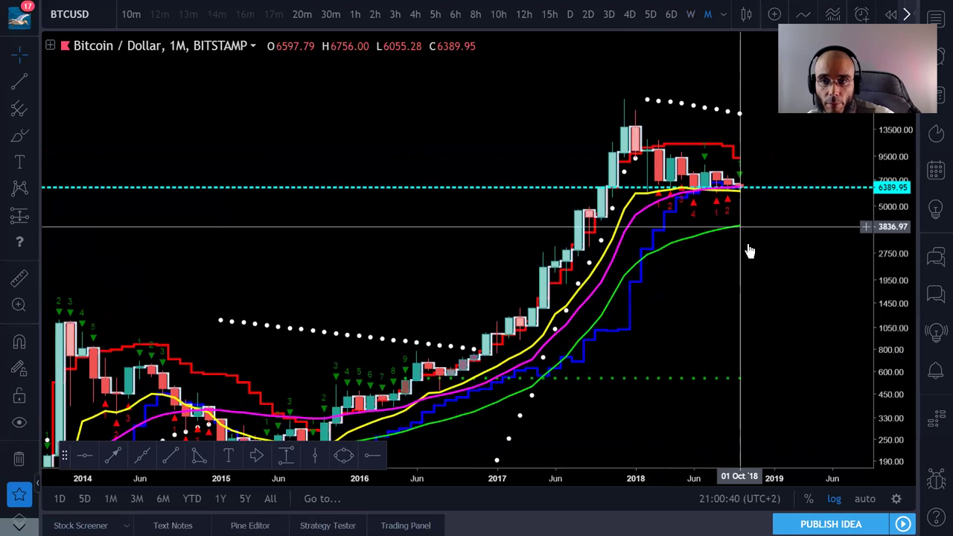
pyautogui.moveTo(747, 280); pyautogui.dragTo(747, 282)
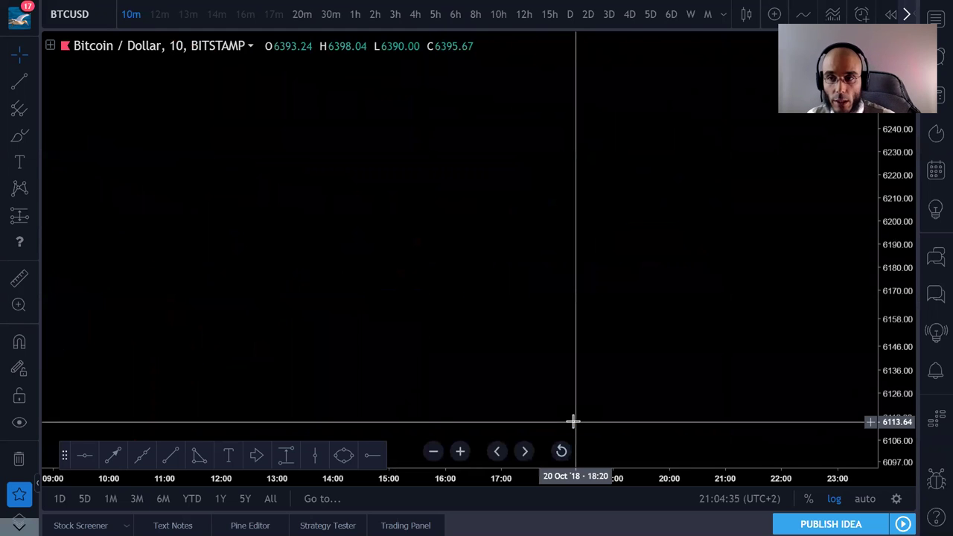
pyautogui.write('YYYYYYYYY')
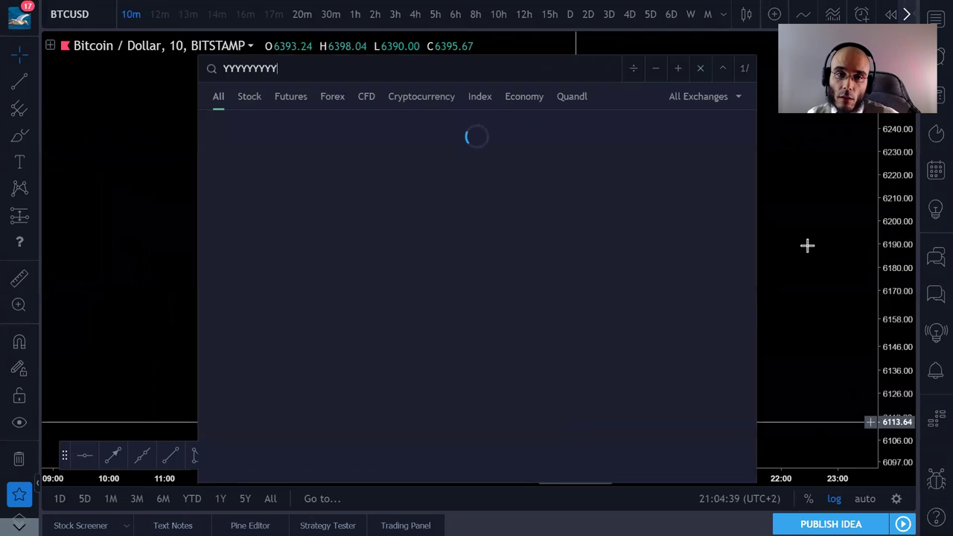
pyautogui.press('Escape')
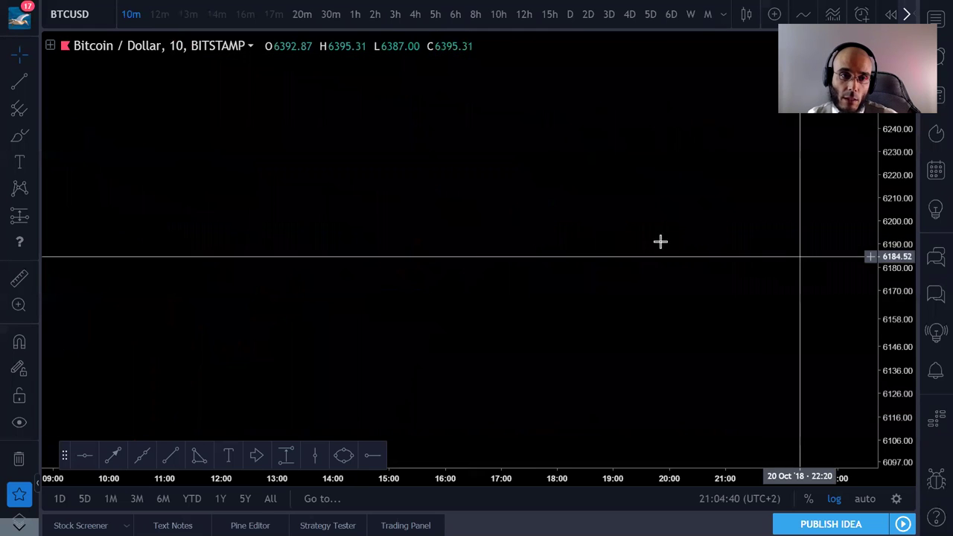